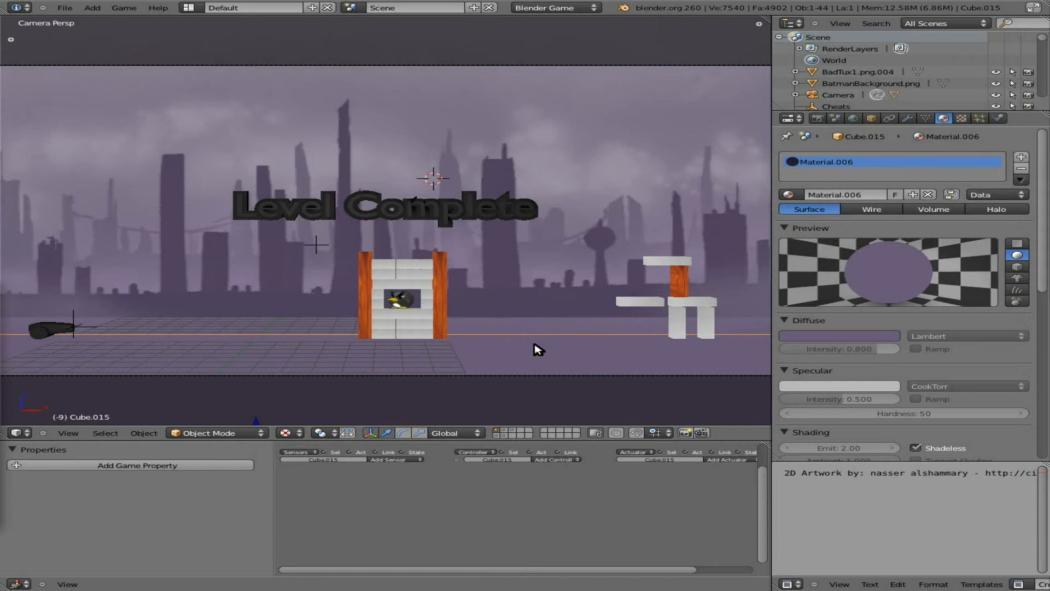
Set the ground material's diffuse colour by sampling the dark purple of the city background image.
left_click(851, 339)
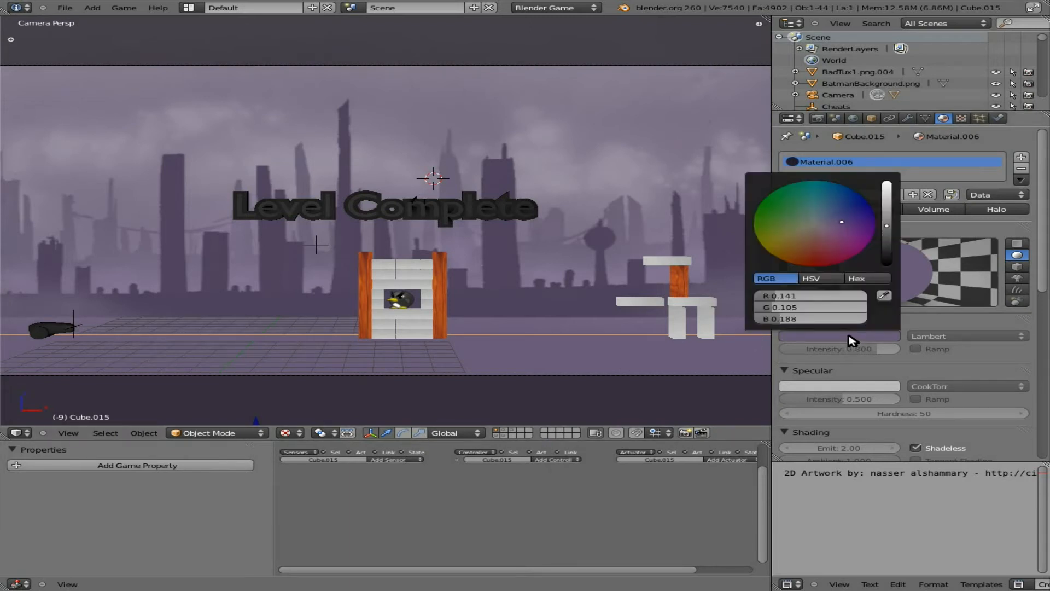
left_click(886, 298)
left_click(508, 297)
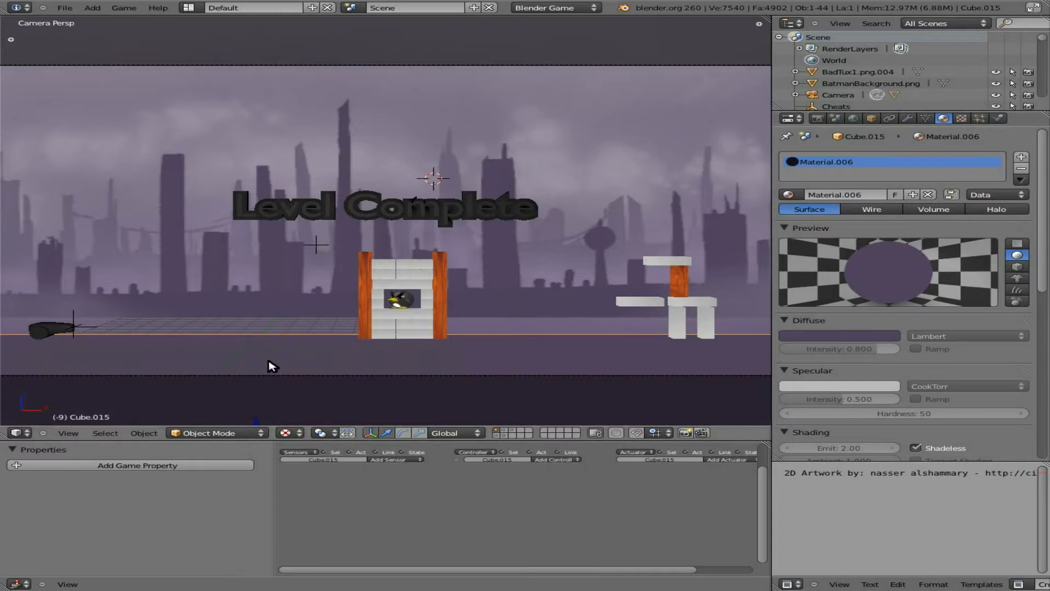
Move the BatmanBackground.png plane slightly down along the Z axis.
right_click(546, 271)
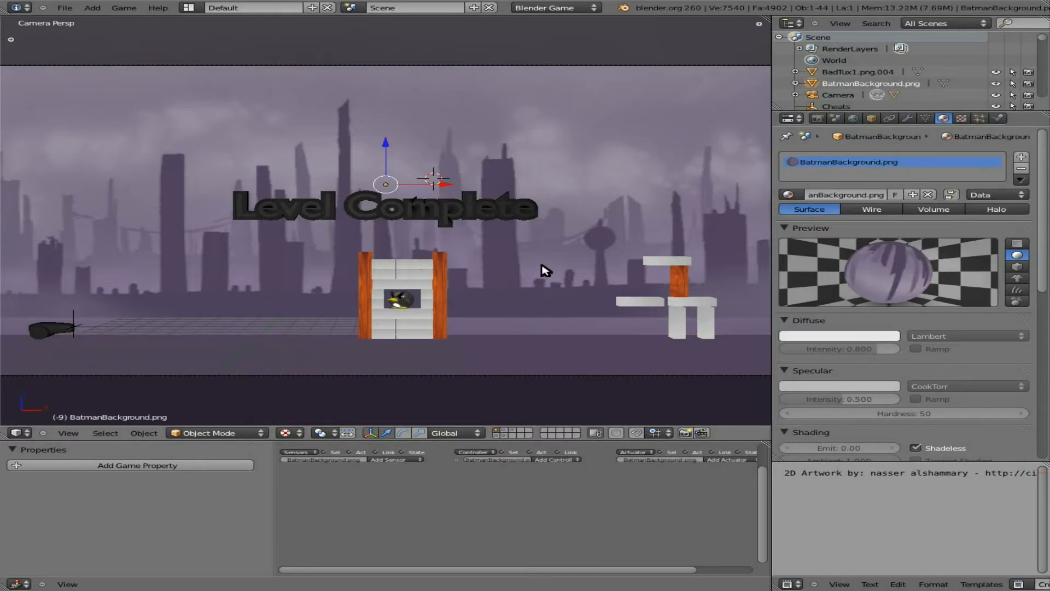
key("g")
key("z")
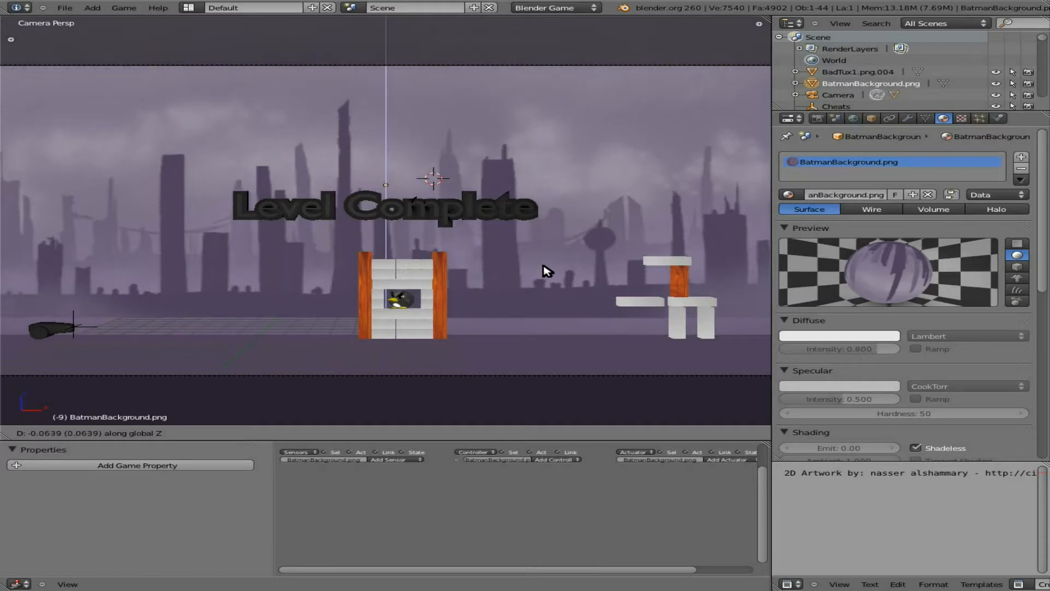
left_click(547, 275)
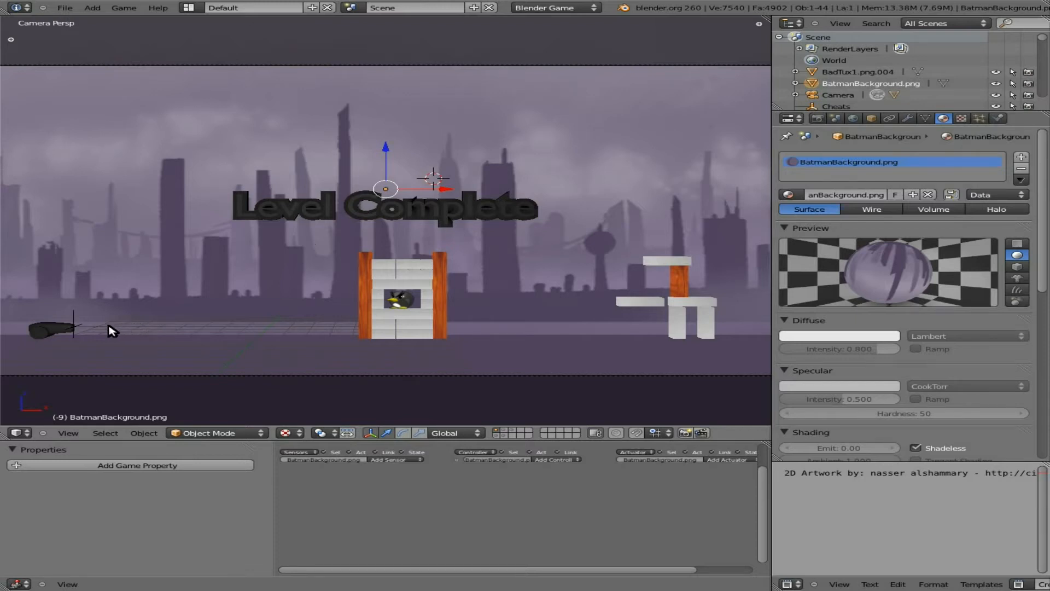
Test-move the cannon's barrel and wheel separately, cancelling each move.
right_click(61, 328)
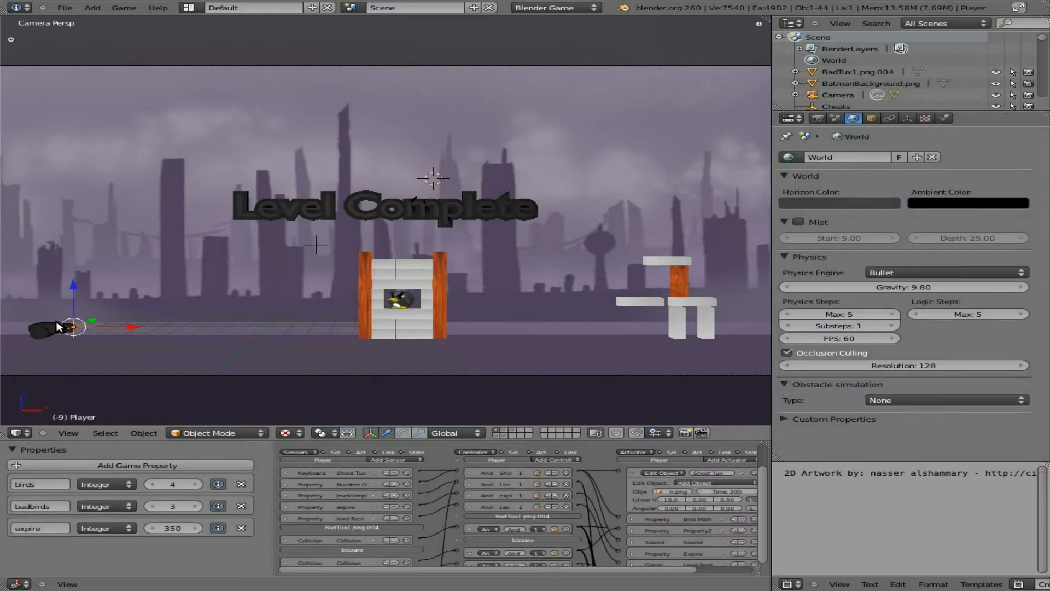
right_click(57, 328)
key("g")
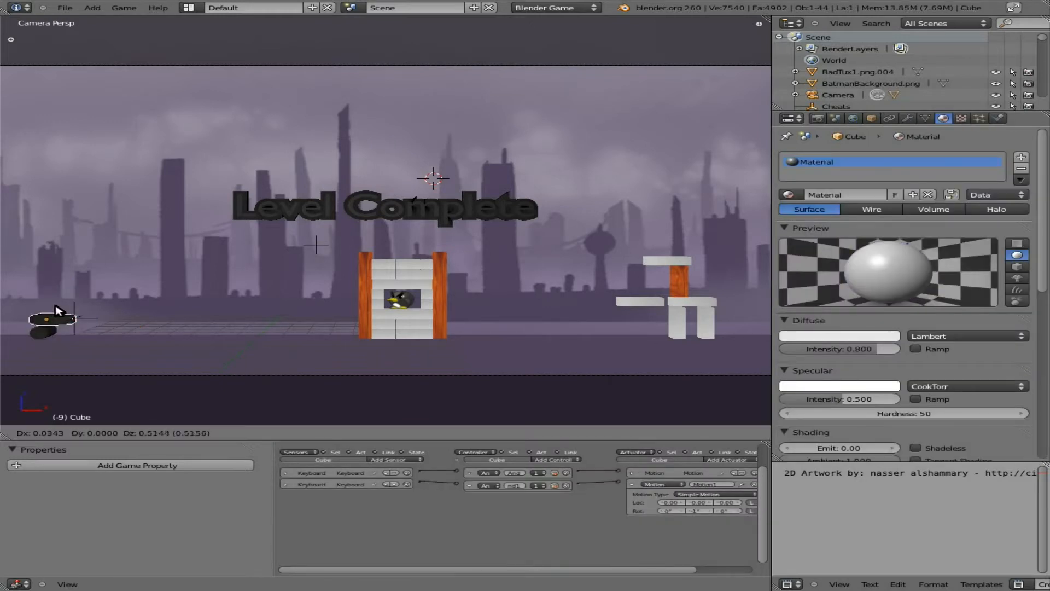
right_click(59, 324)
right_click(44, 333)
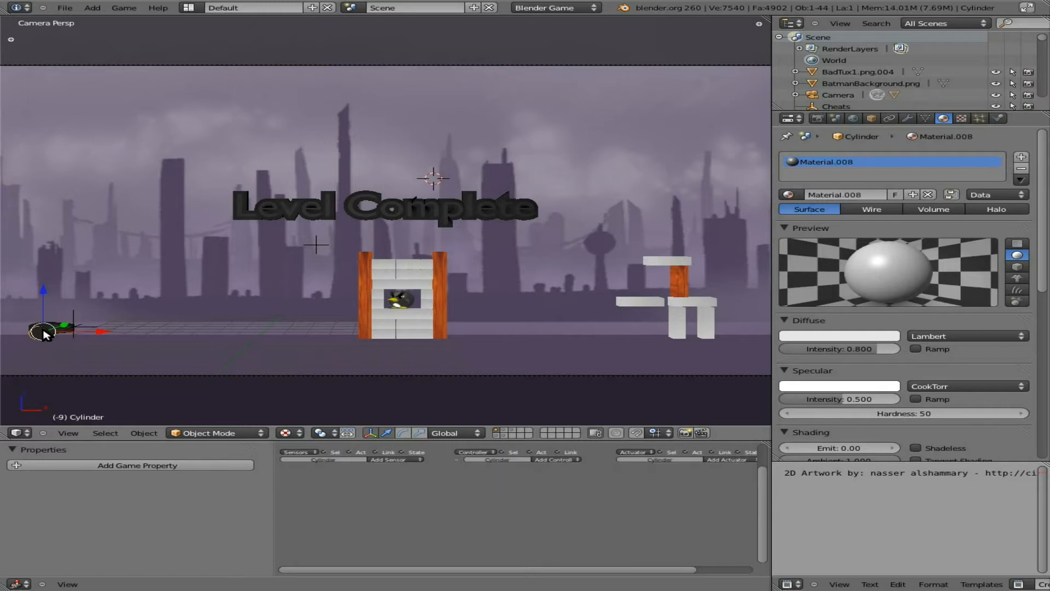
key("g")
right_click(38, 330)
Parent the cannon barrel (Cube) to the wheel (Cylinder) and test-move them together, cancelling the move.
right_click(53, 327)
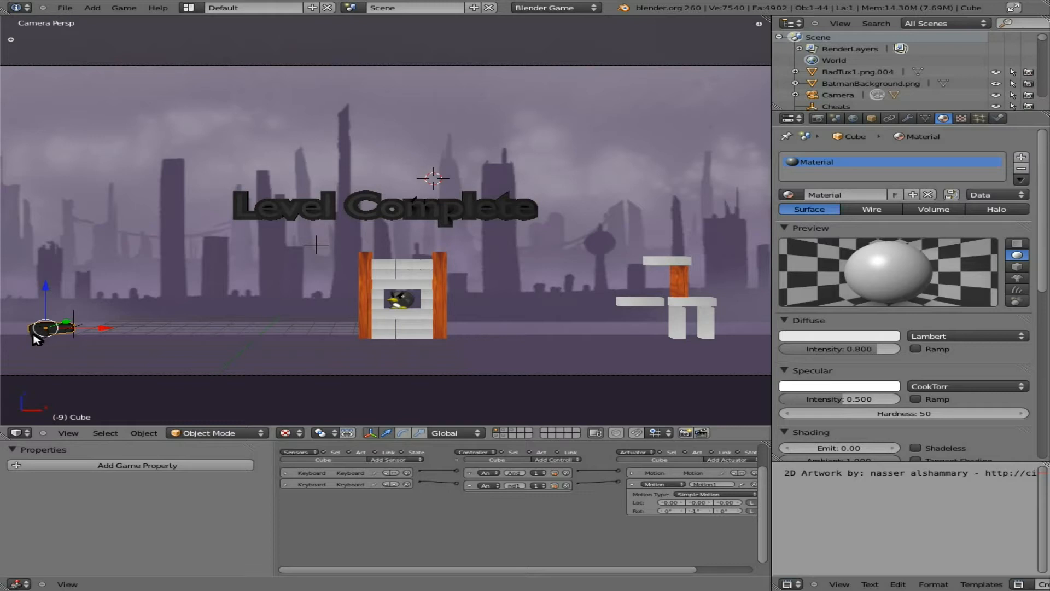
right_click(34, 335, "shift")
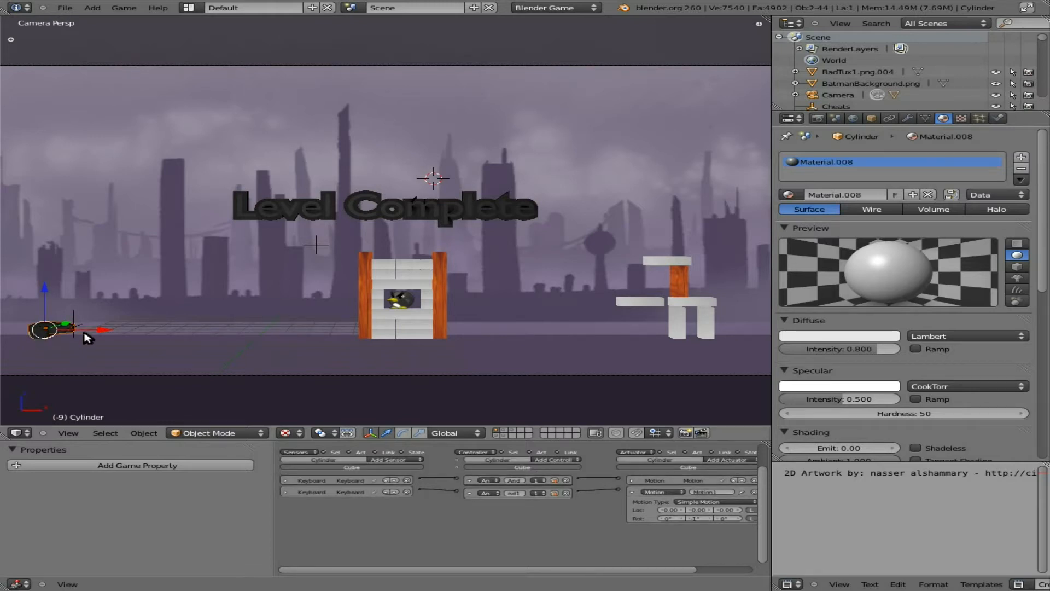
key("ctrl+p")
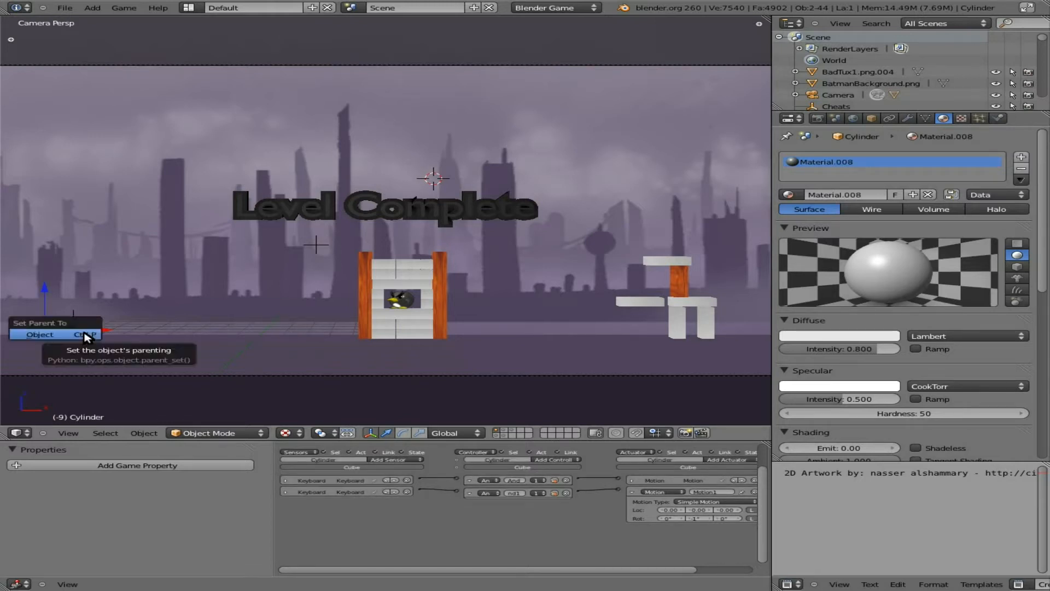
left_click(86, 337)
right_click(34, 333)
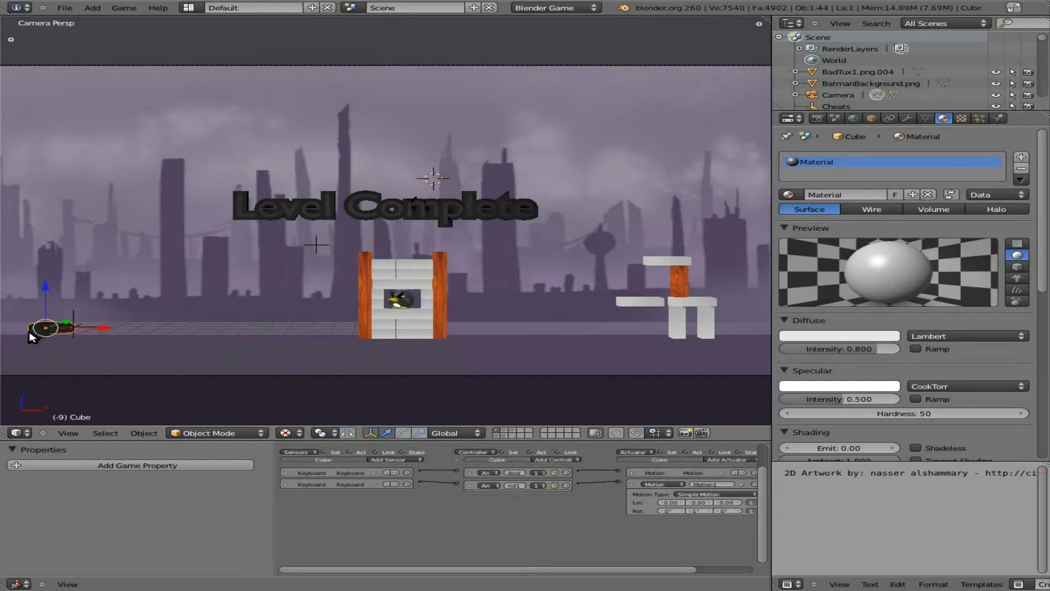
key("g")
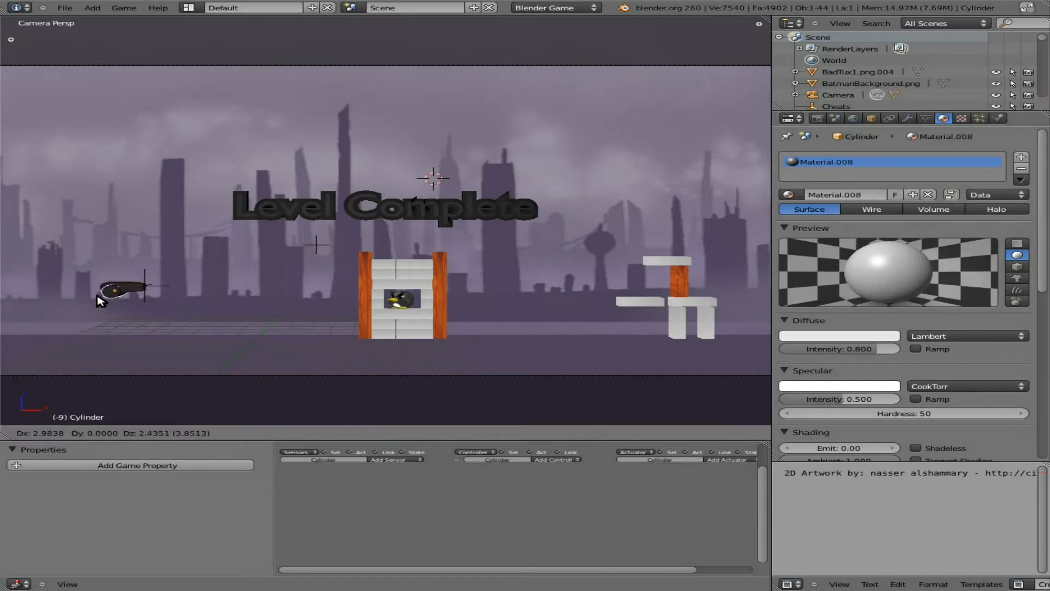
right_click(116, 322)
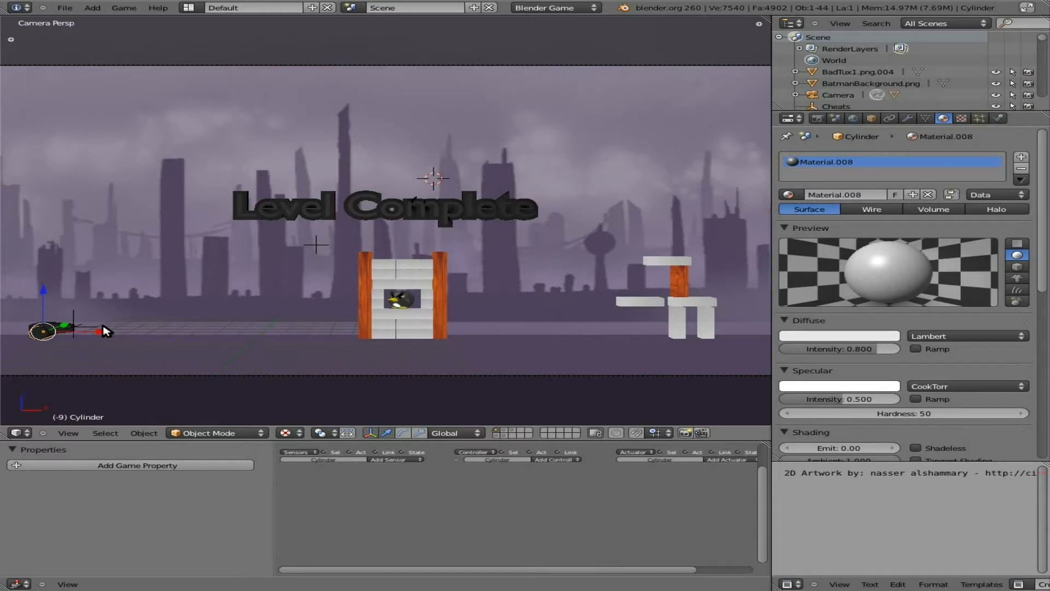
Add a Keyboard sensor for the Right Arrow key to the Cylinder and link it to a new And controller.
left_click(413, 460)
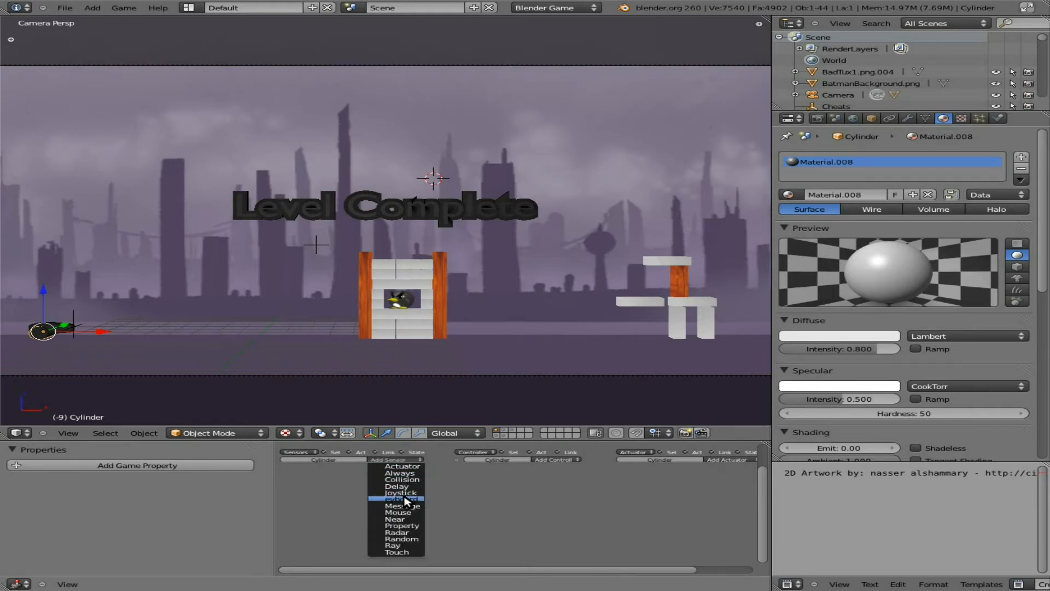
left_click(406, 500)
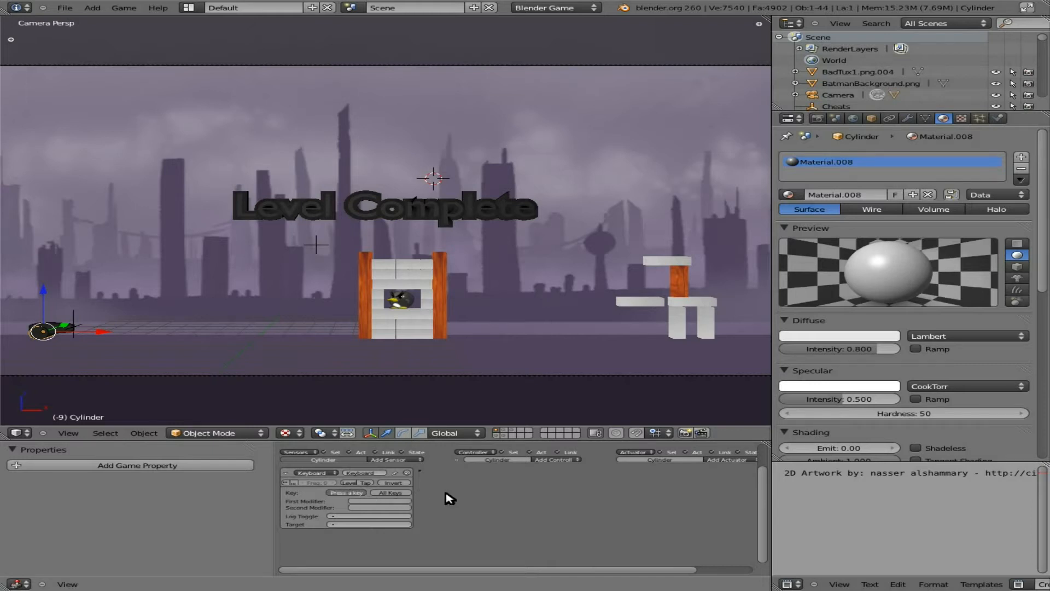
key("Right")
left_click(553, 460)
left_click(557, 474)
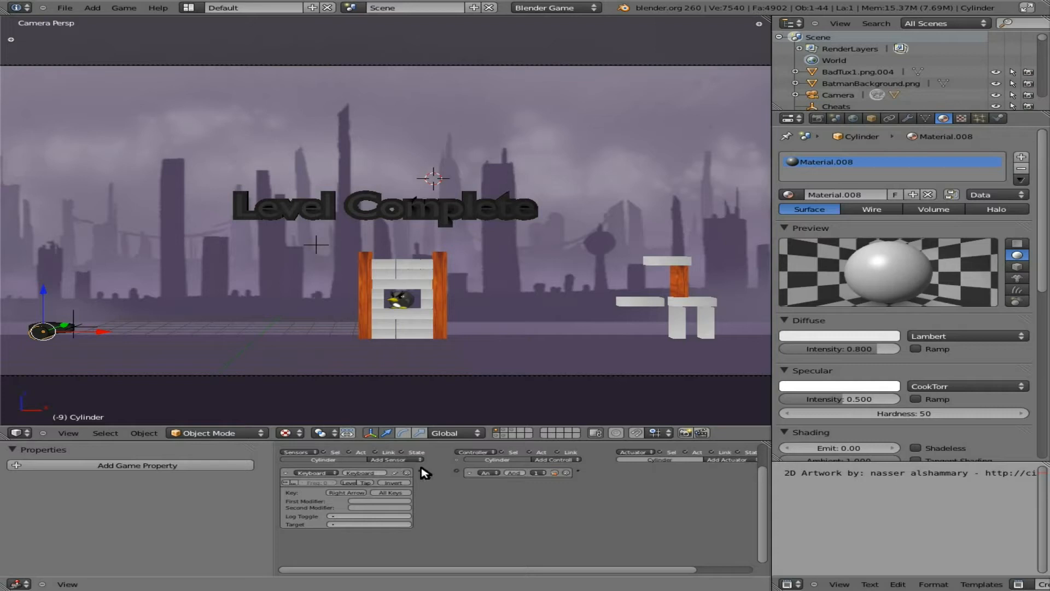
left_click_drag(421, 471, 457, 471)
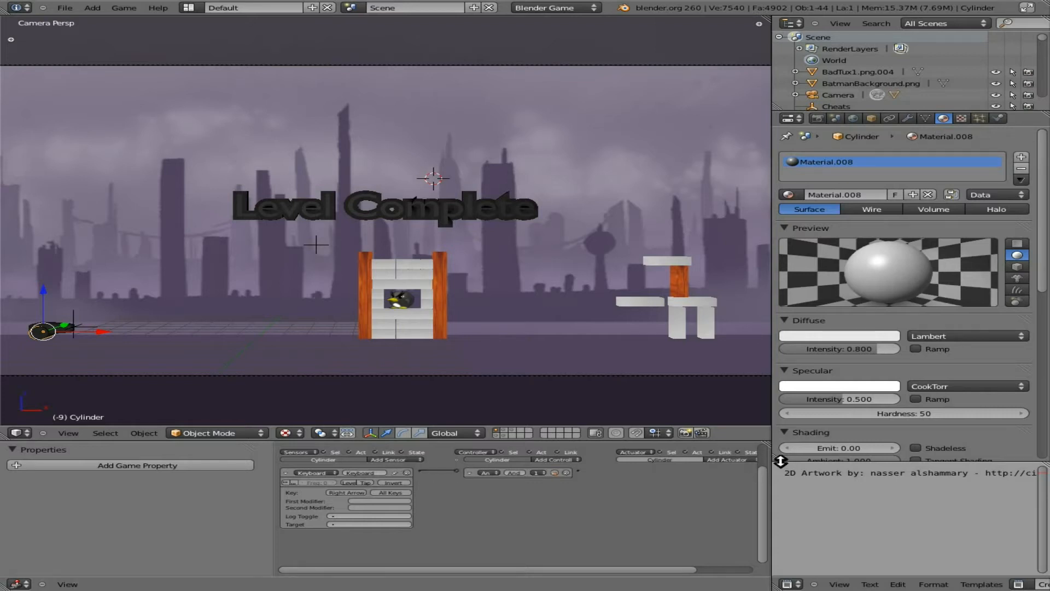
Add a Simple Motion actuator with an X location of 0.10 to the Cylinder and link the And controller to it.
left_click(728, 460)
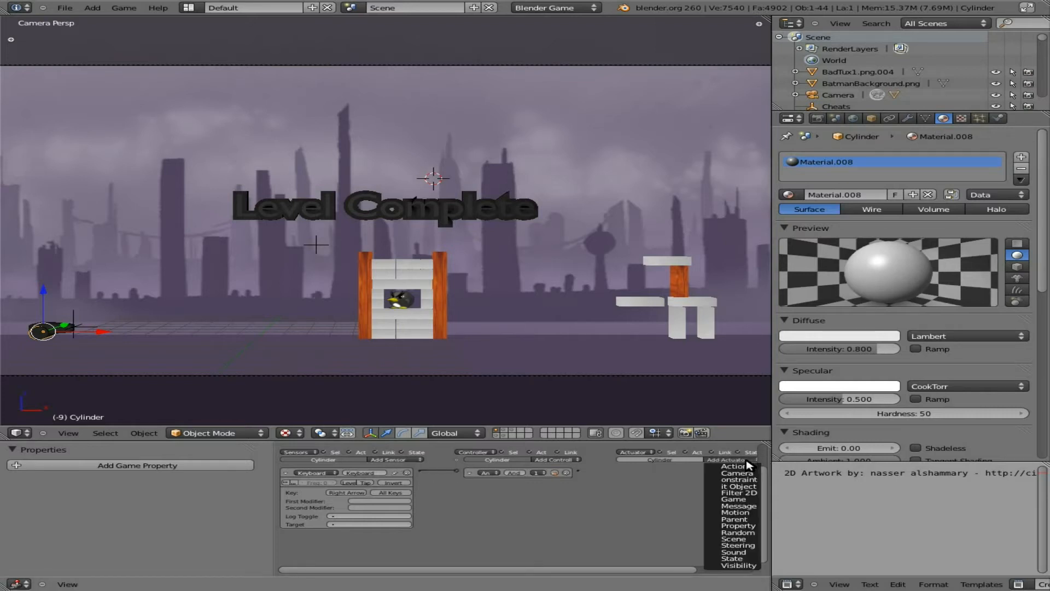
left_click(736, 512)
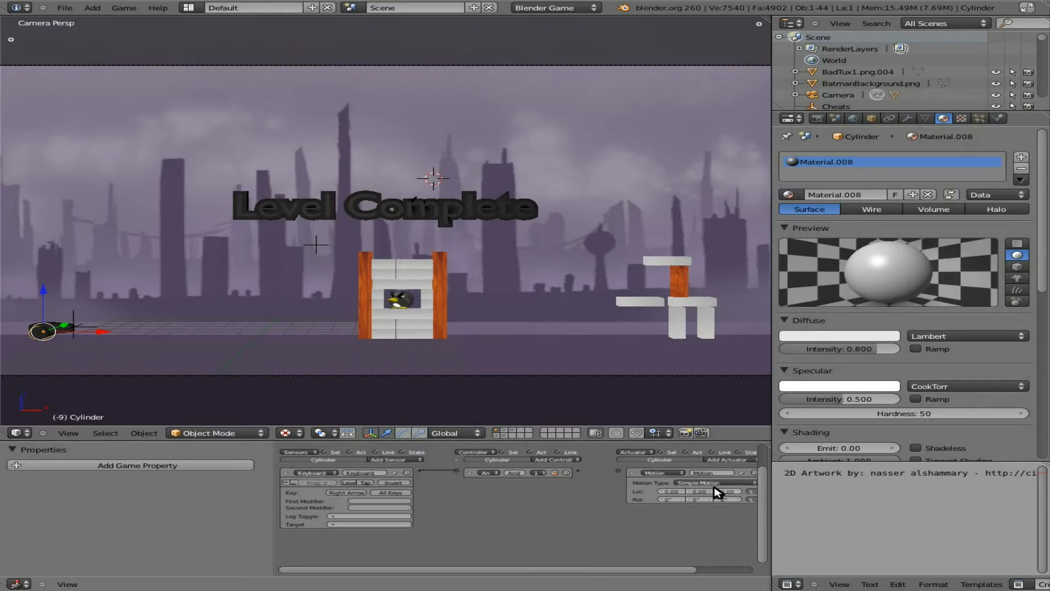
left_click(681, 490)
left_click_drag(578, 471, 618, 470)
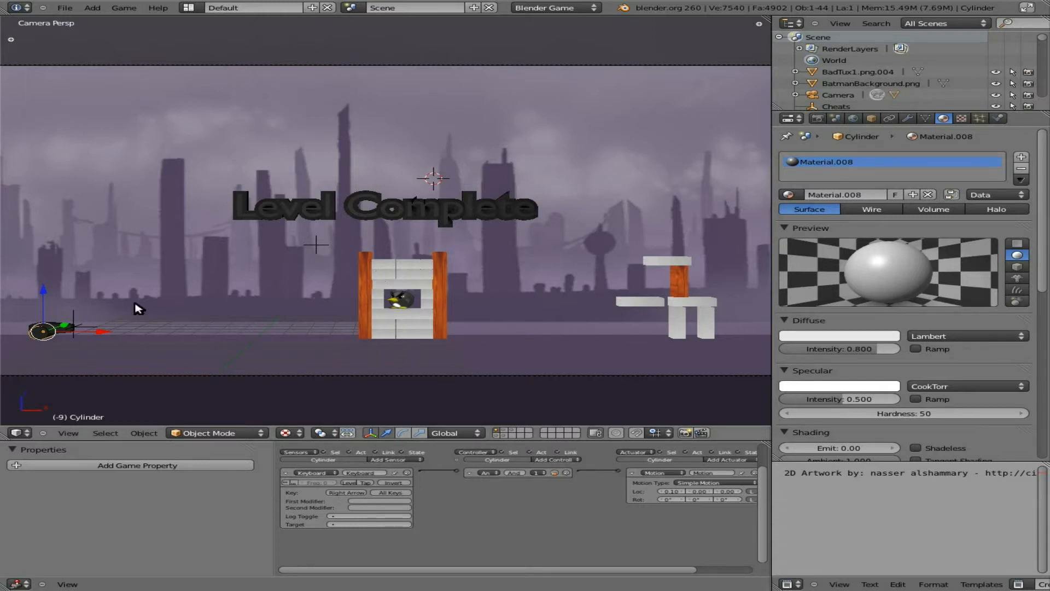
Run the game, test moving the cannon to the right, and stop it.
key("p")
key("Right")
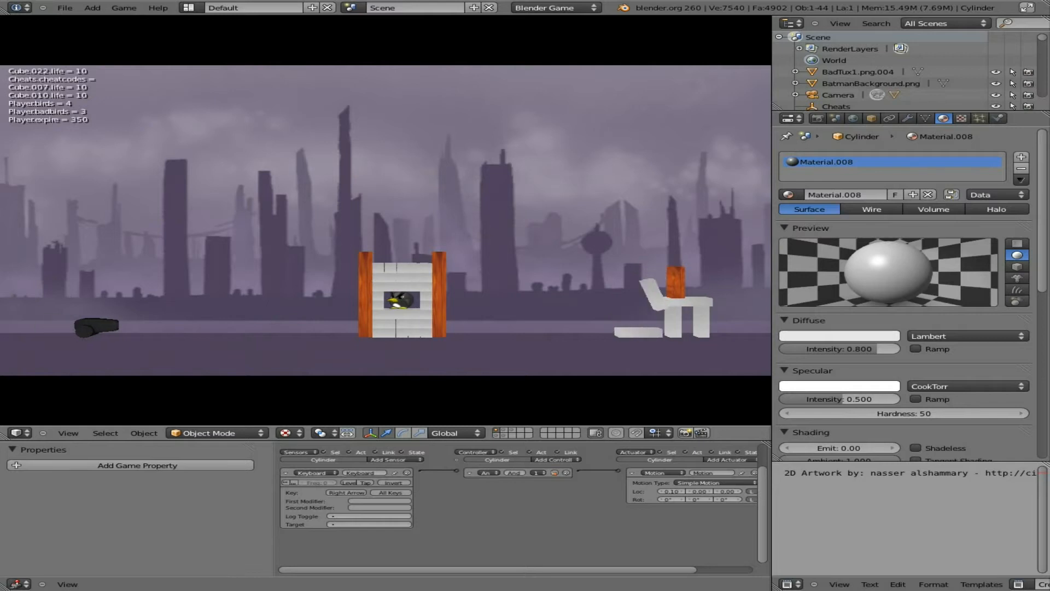
key("Escape")
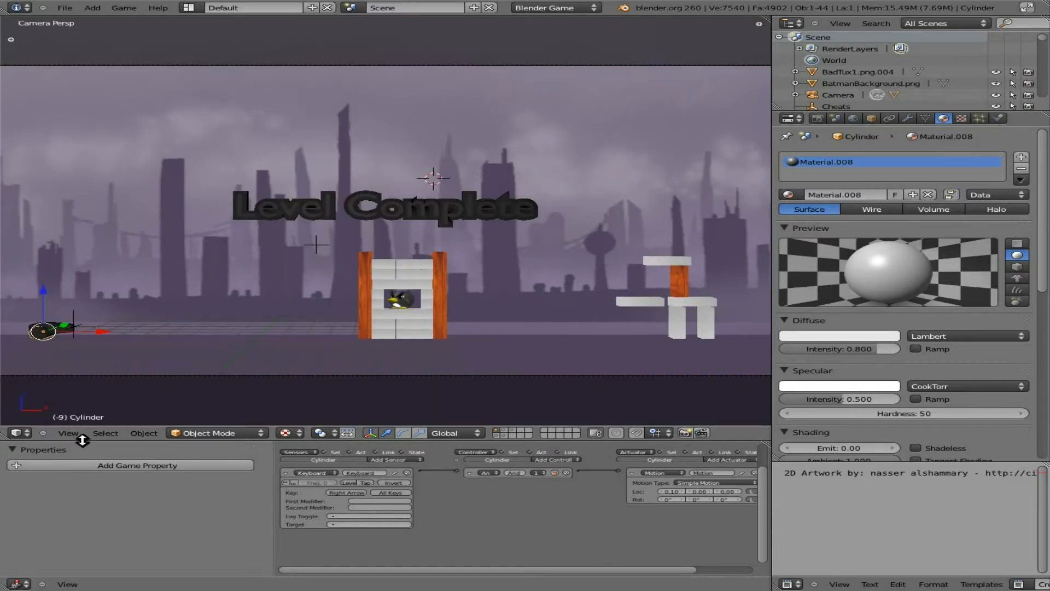
Add an Integer game property named limit to the Cylinder.
left_click(110, 468)
left_click(106, 485)
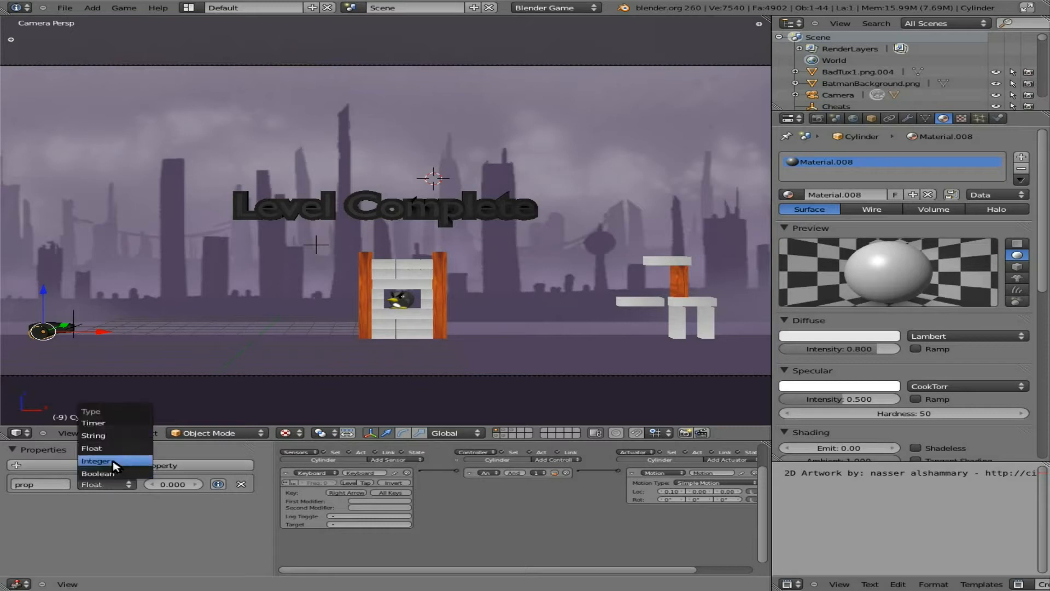
left_click(116, 465)
left_click(46, 484)
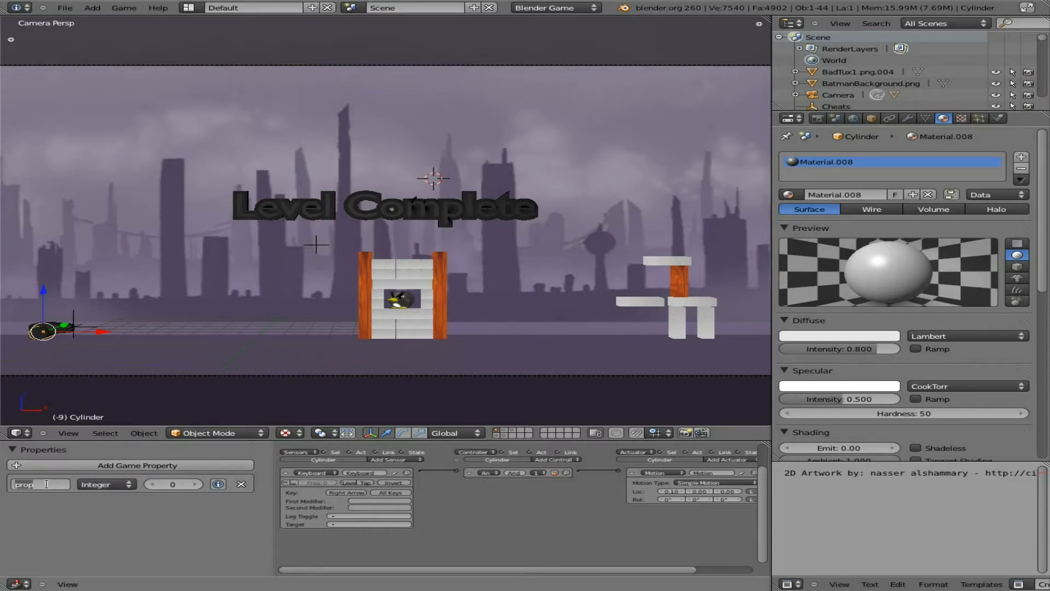
type("mit")
key("Return")
Add a Property actuator that assigns limit+1 to the limit property and link the And controller to it.
left_click(635, 473)
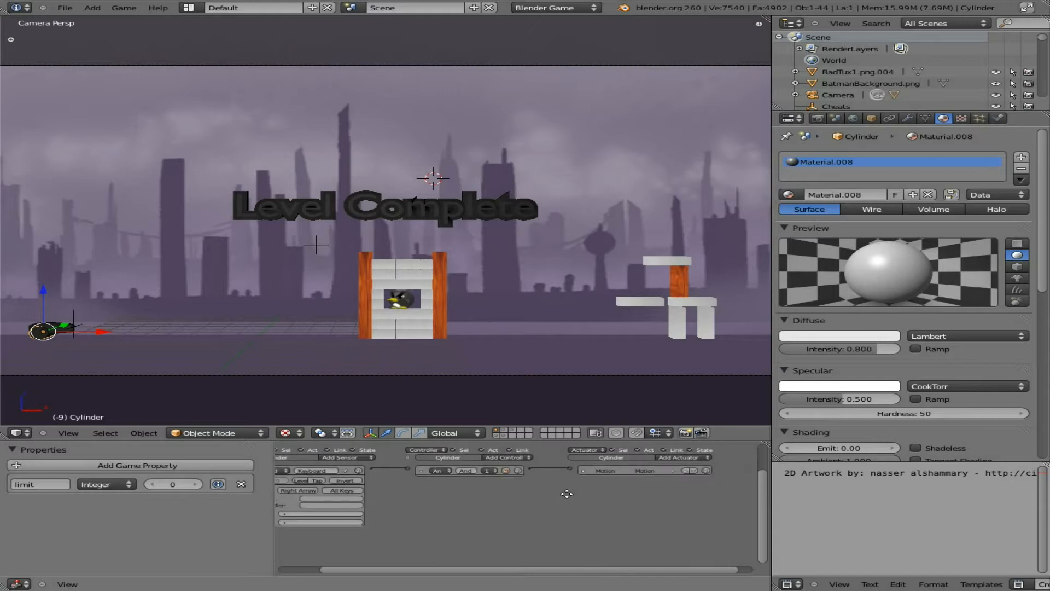
left_click(694, 458)
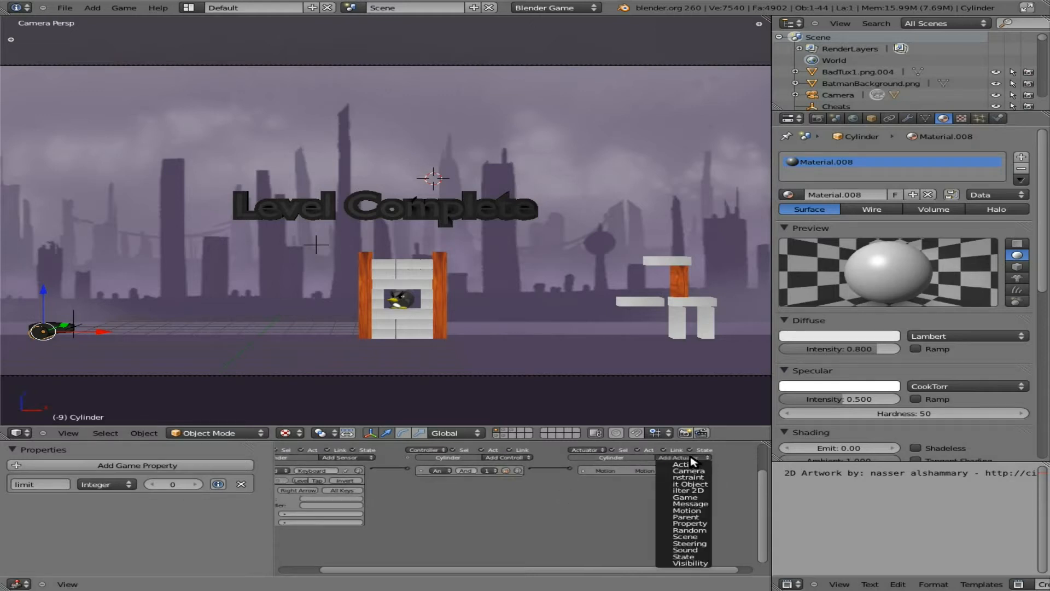
left_click(702, 523)
left_click(651, 500)
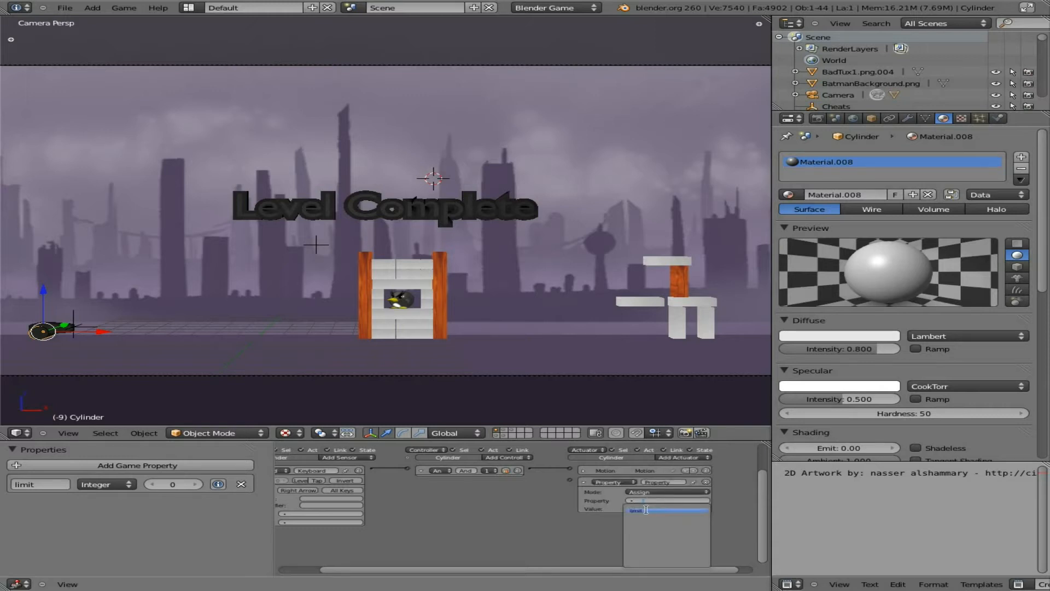
left_click(646, 507)
left_click(646, 508)
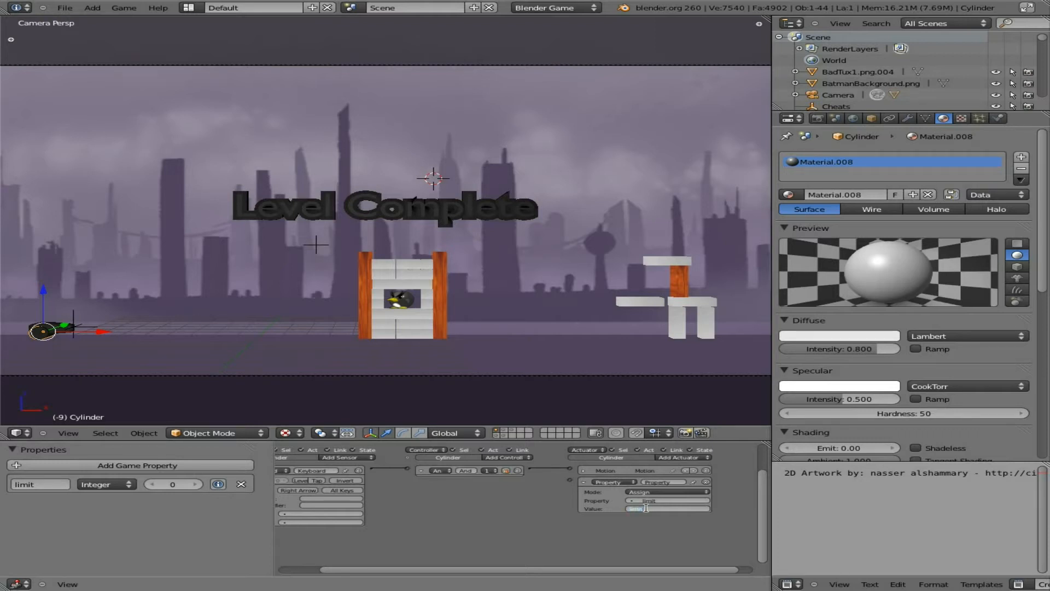
left_click(528, 522)
left_click_drag(529, 468, 569, 480)
scroll(503, 497, "left", 5, "ctrl")
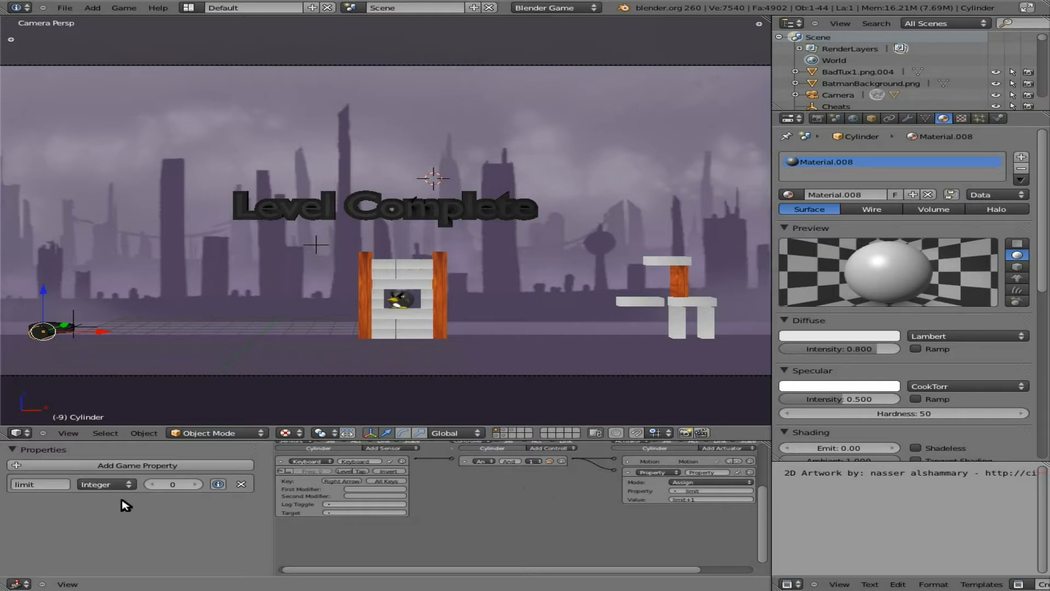
Enable debug display for the limit property and test moving the cannon right in a wireframe game run.
left_click(219, 486)
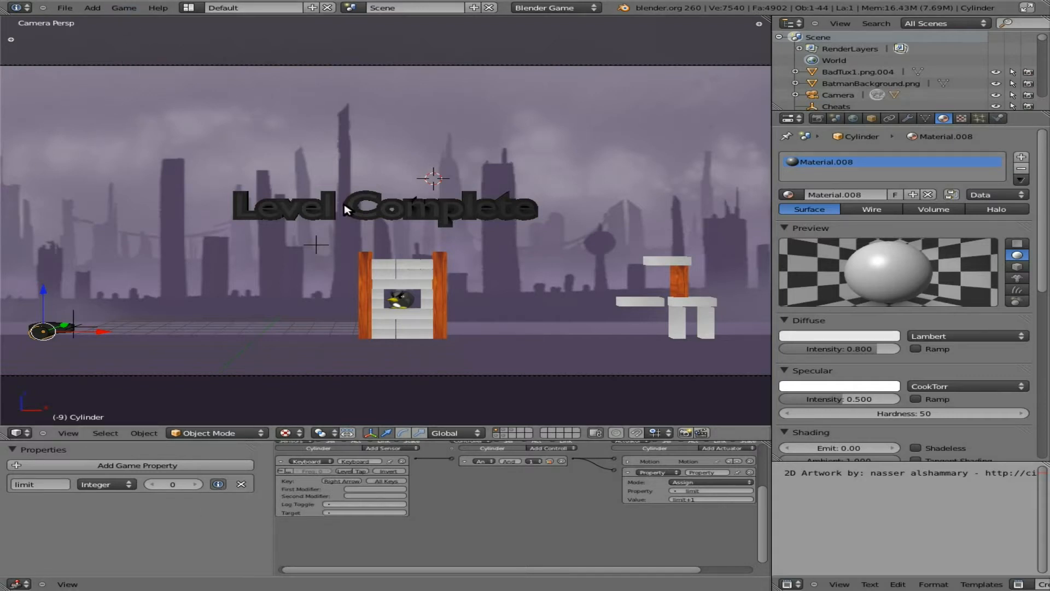
key("z")
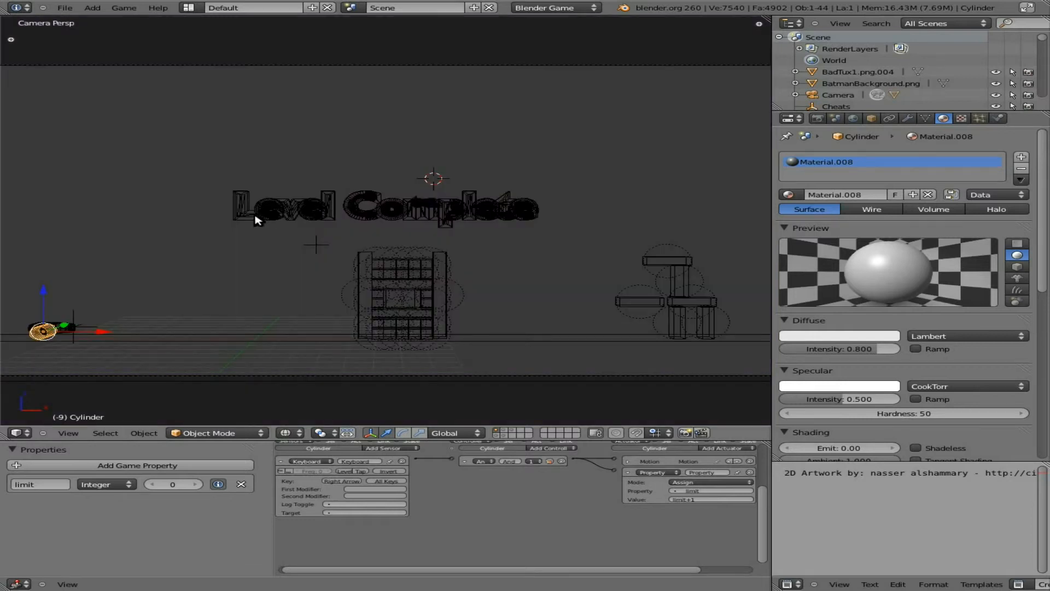
key("p")
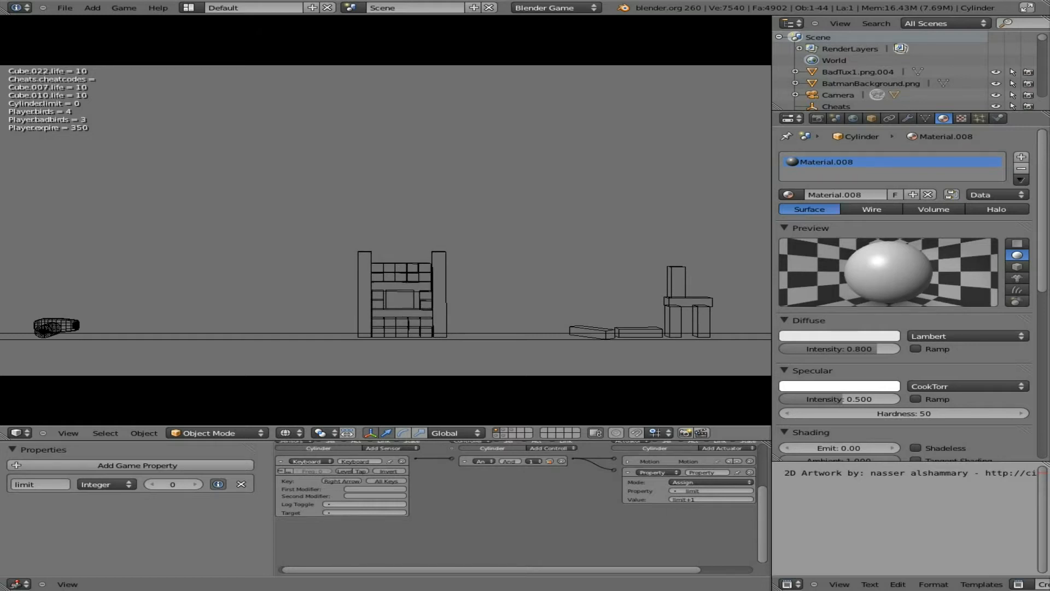
key("Right")
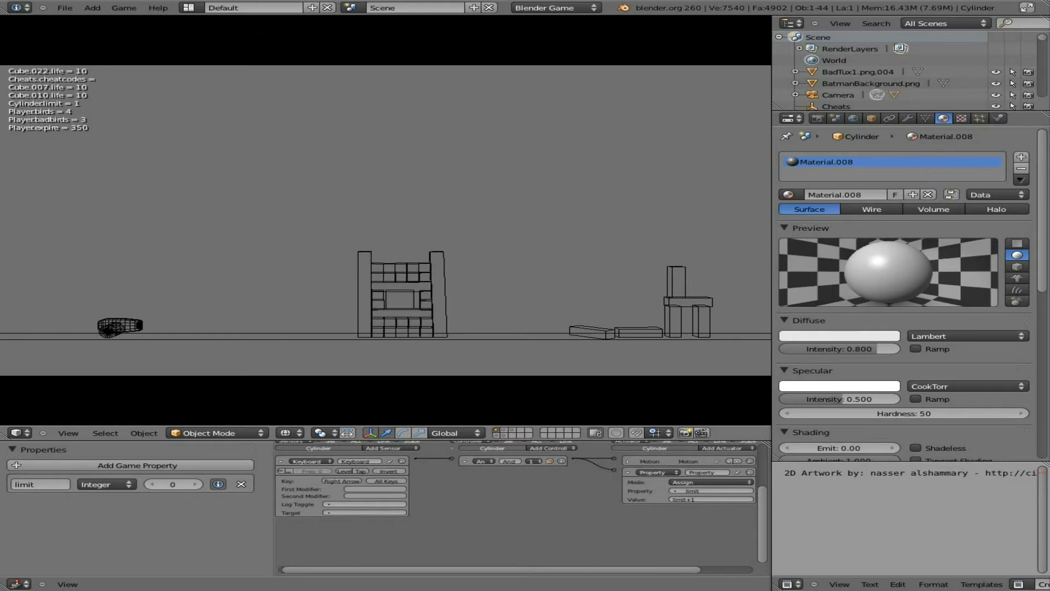
key("Escape")
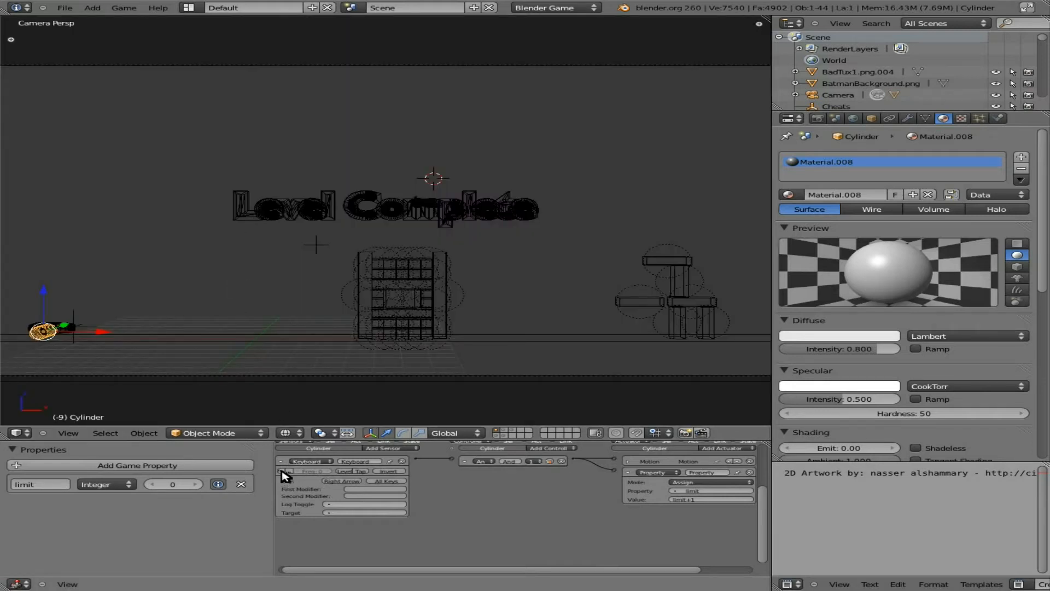
Run the game, test how far the cannon drives to the right, and stop it.
key("p")
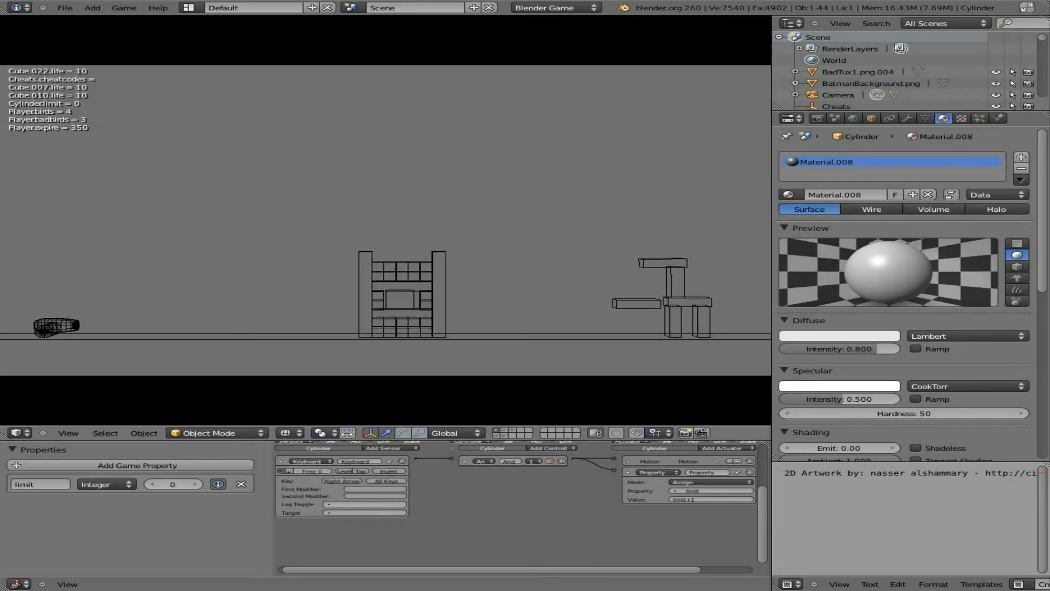
key("Right")
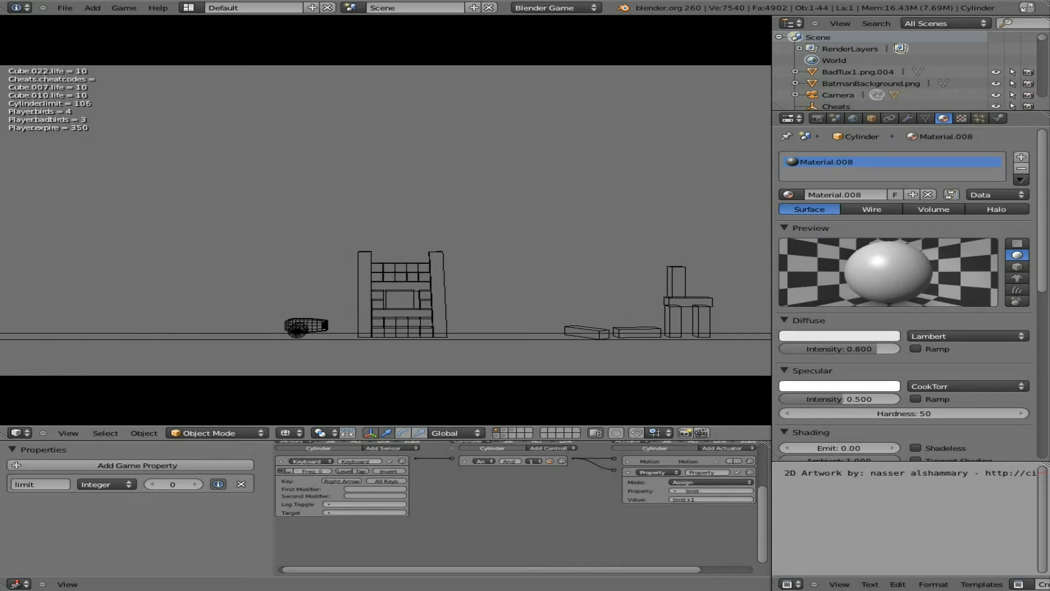
key("Escape")
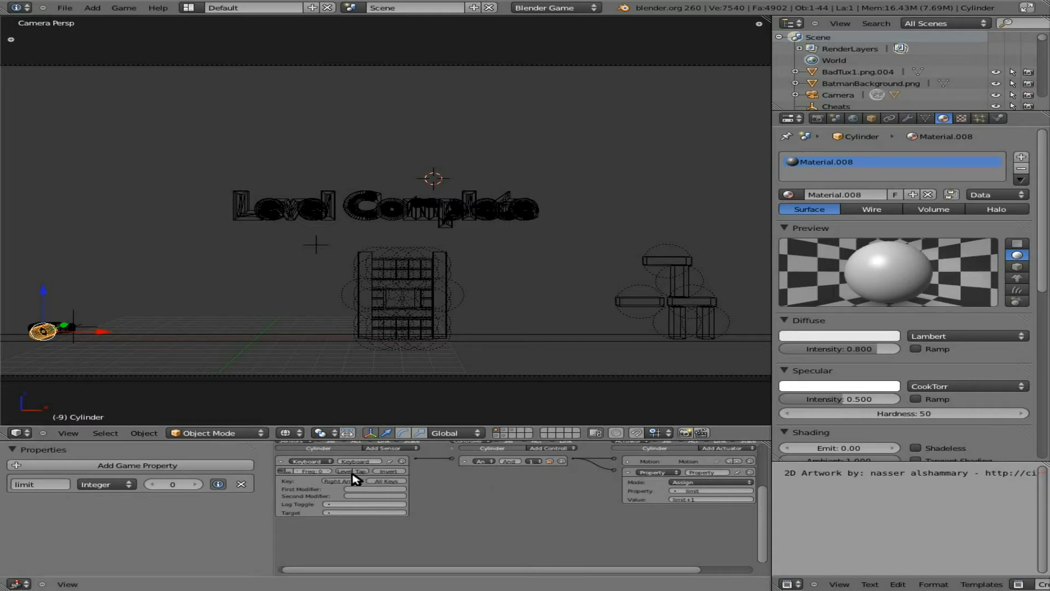
Add a Property sensor to the Cylinder that watches the limit property.
left_click(280, 461)
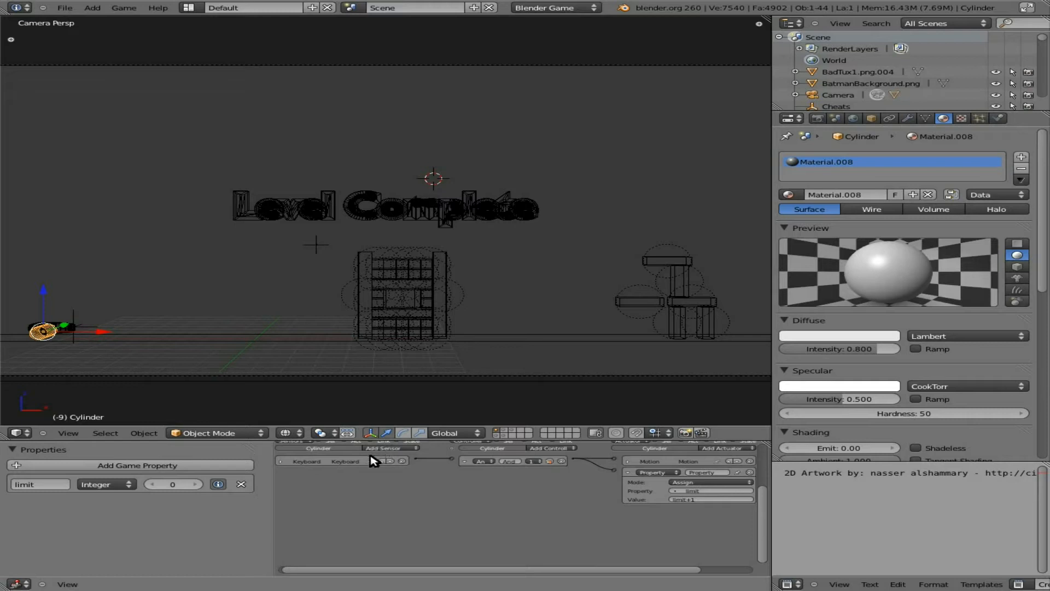
left_click(385, 450)
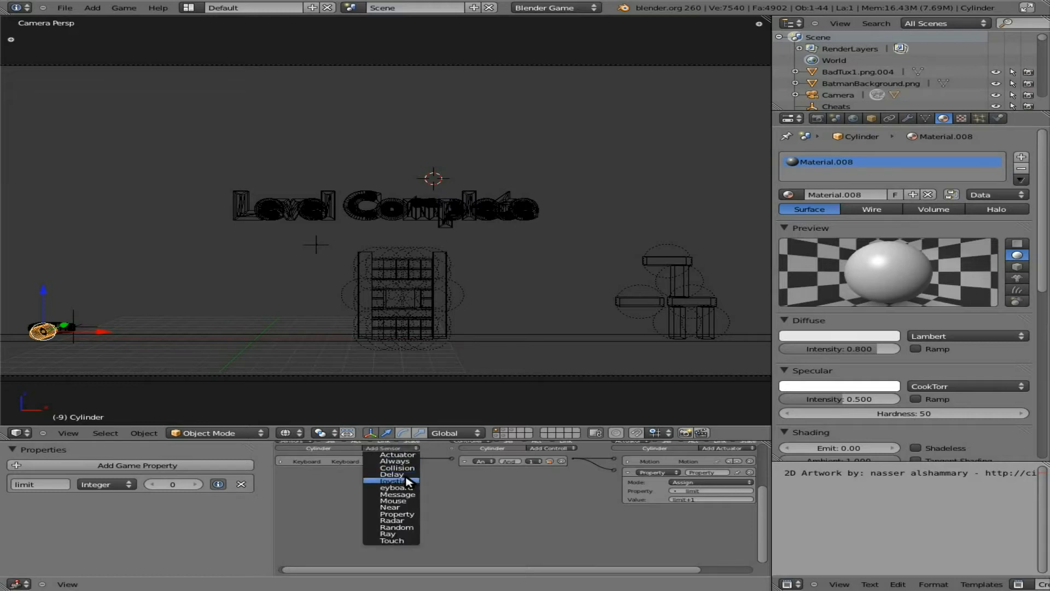
left_click(408, 514)
left_click(362, 500)
left_click(358, 511)
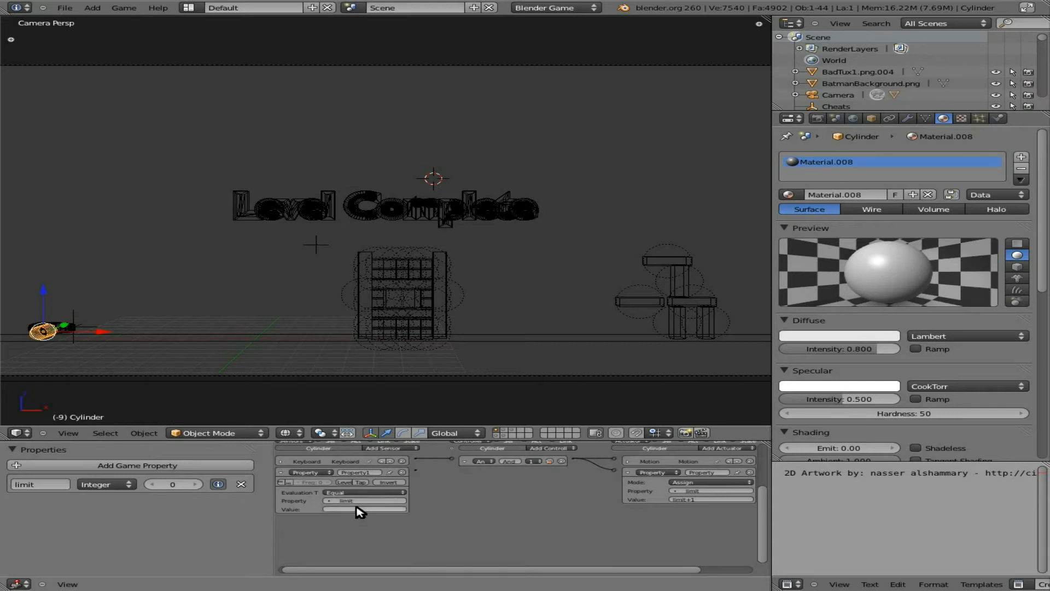
Set the Property sensor to Not Equal with value 75 and link it to the And controller.
left_click(355, 508)
left_click(360, 492)
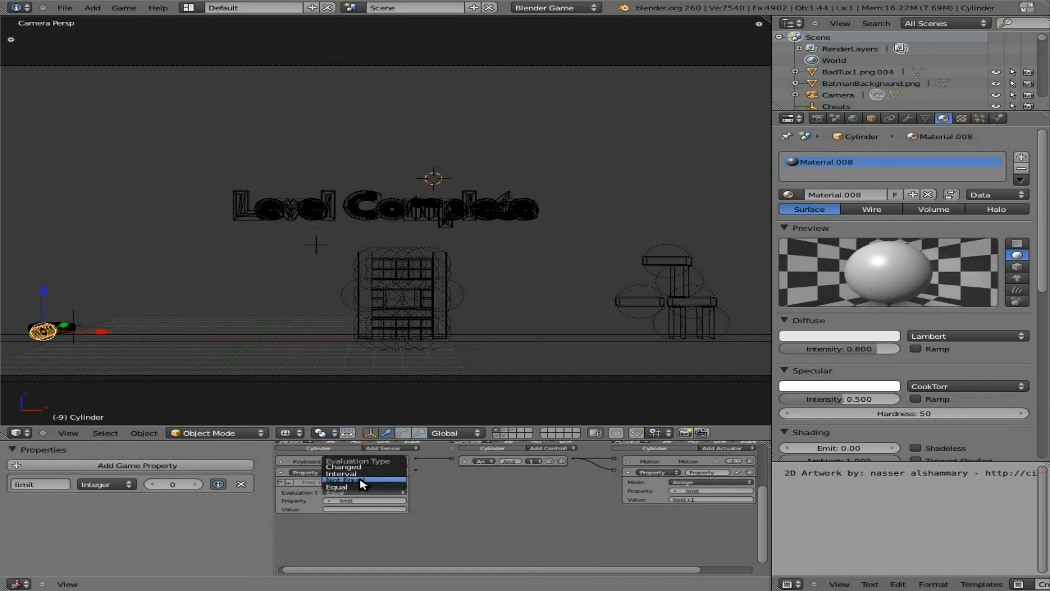
left_click(361, 482)
left_click(360, 508)
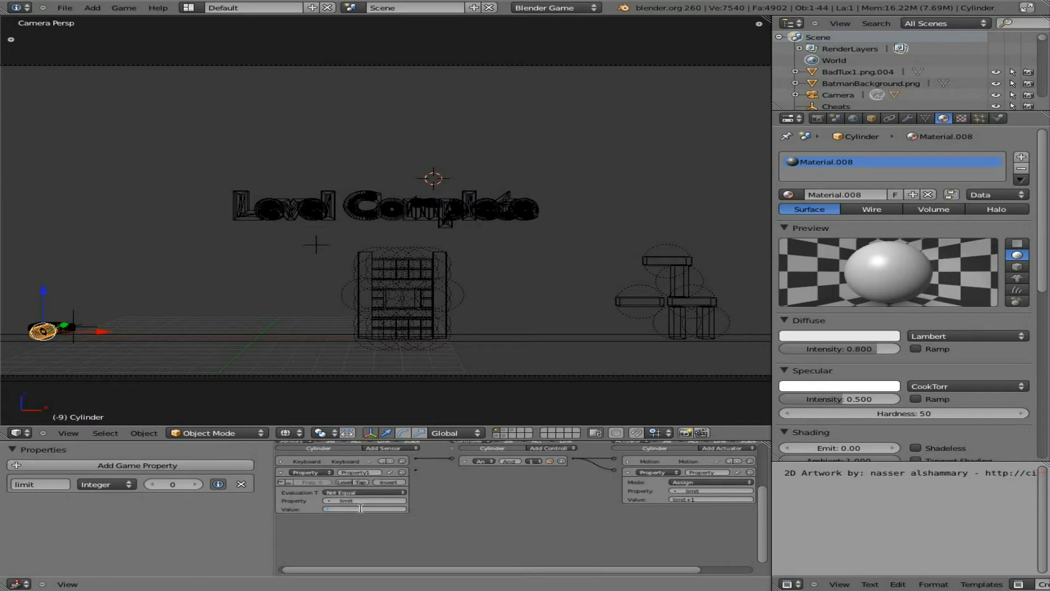
type("75")
key("Return")
left_click_drag(415, 470, 452, 460)
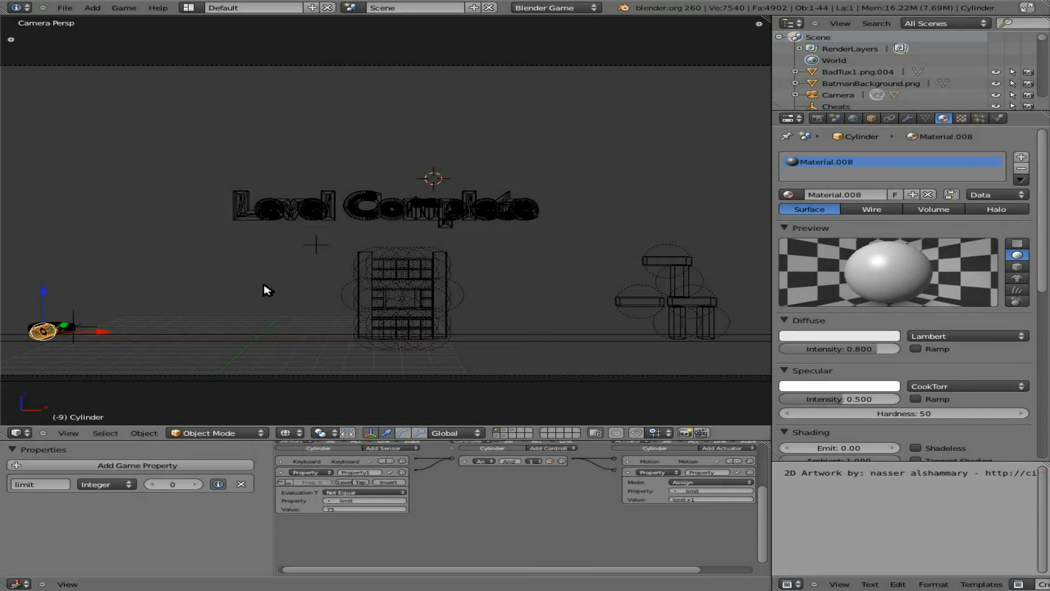
Run the game to test the cannon's right movement limit, and stop it.
key("p")
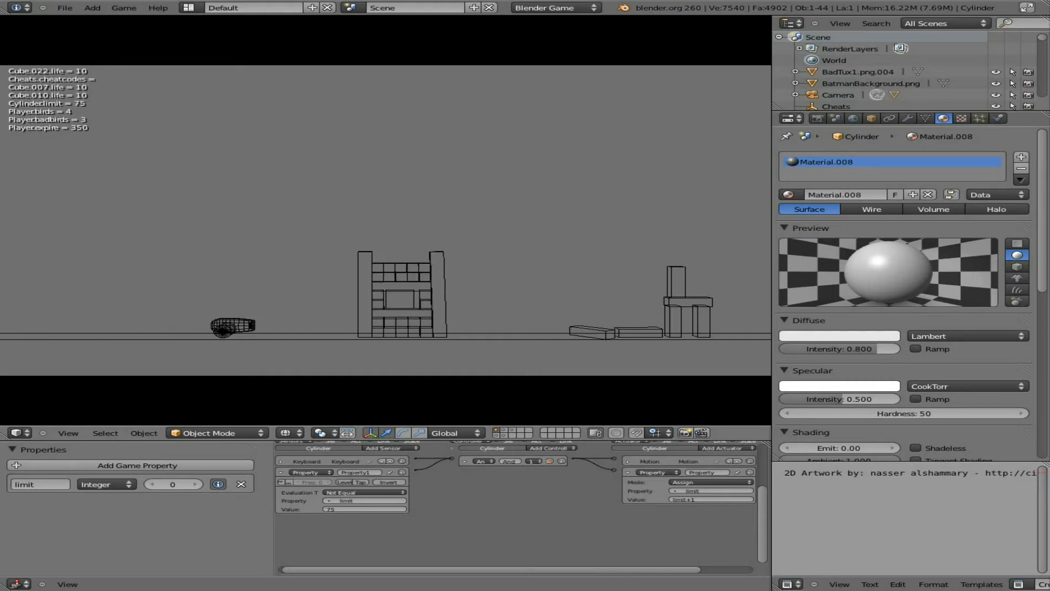
key("Escape")
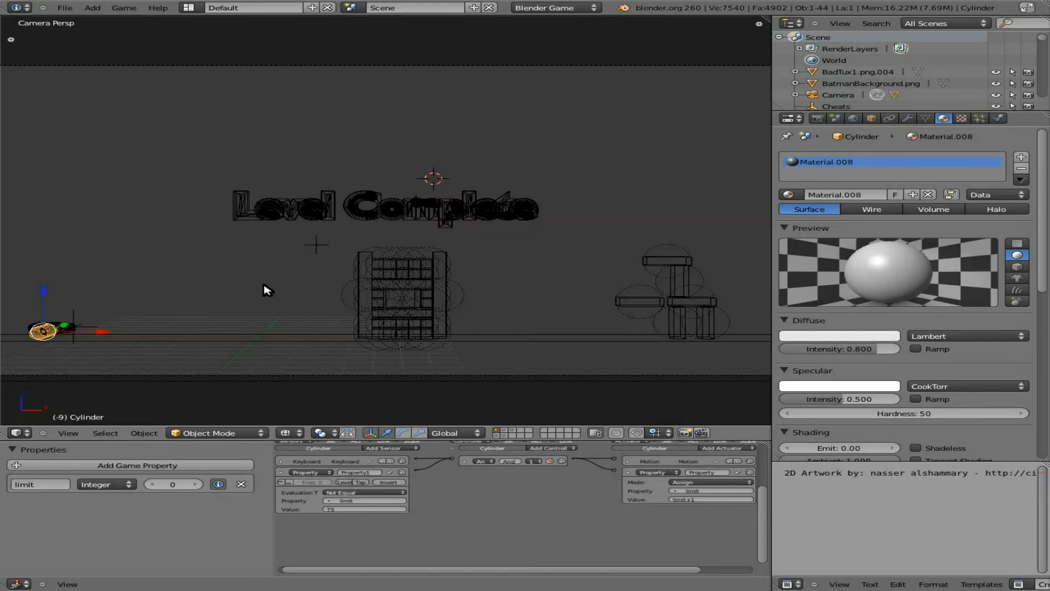
Add a second Keyboard sensor to the Cylinder and assign the Left Arrow key to it.
left_click(281, 472)
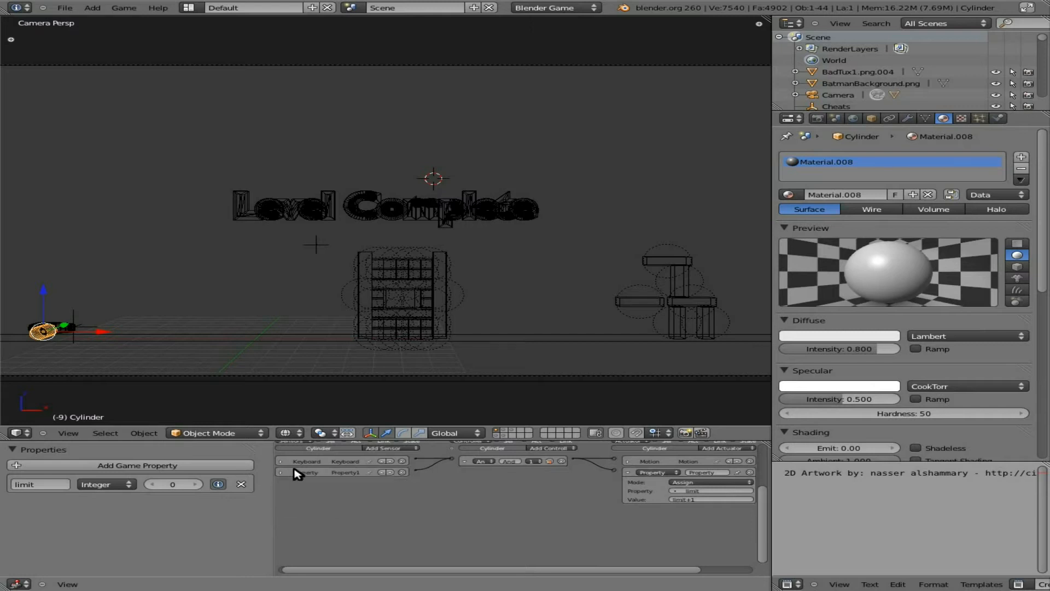
left_click(380, 448)
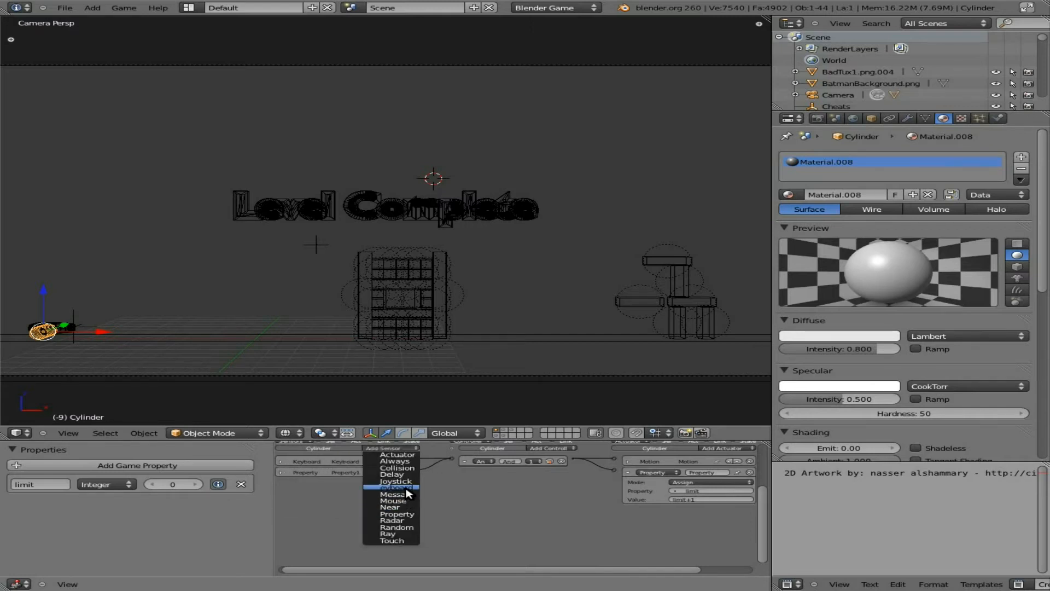
left_click(402, 487)
key("Left")
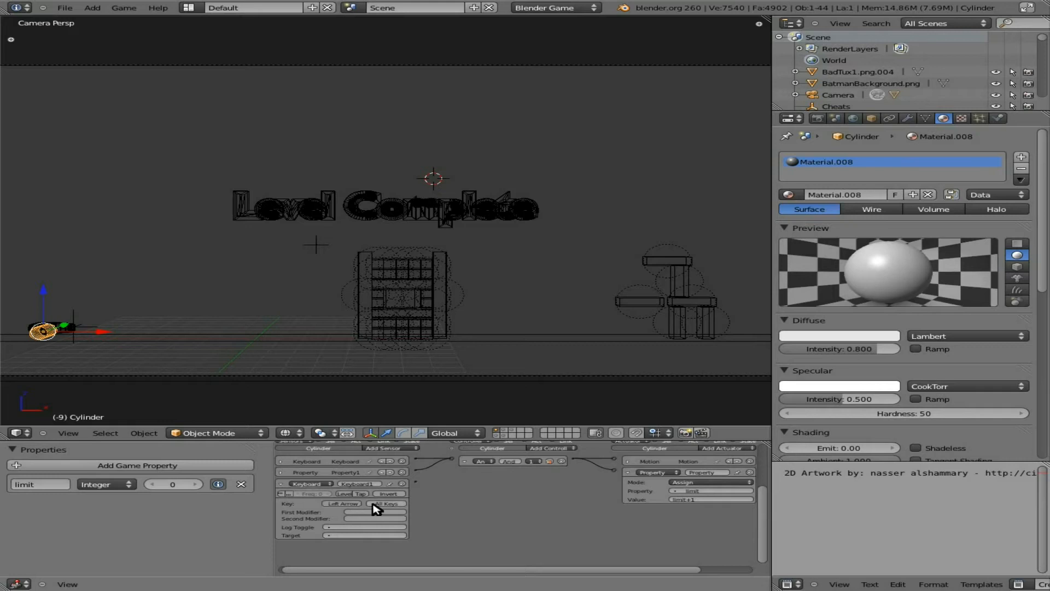
Rename the Right Arrow Keyboard sensor Right and the Property sensor Right Limit.
left_click(280, 462)
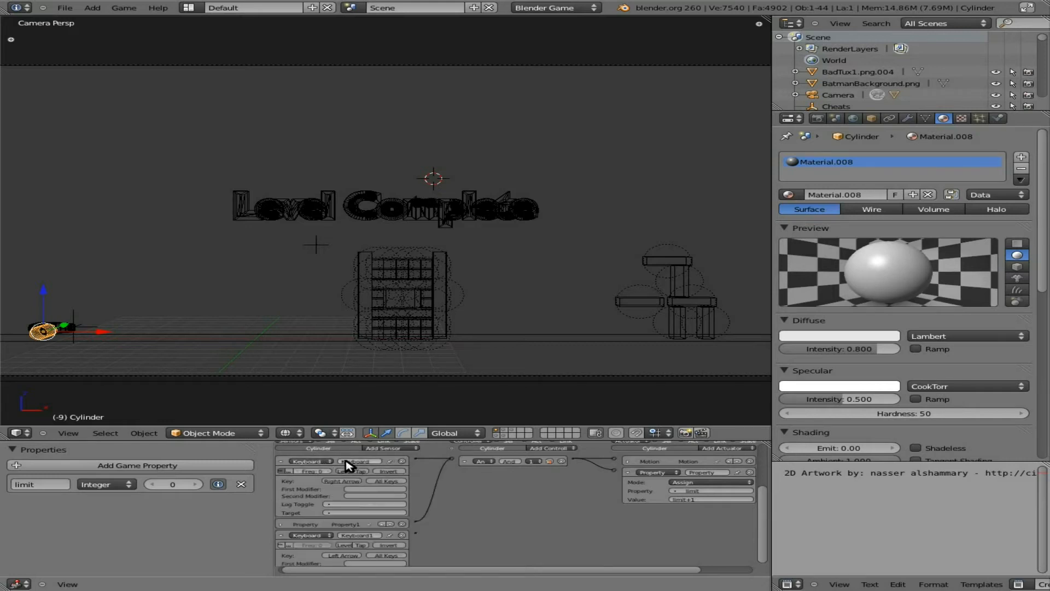
left_click(416, 461)
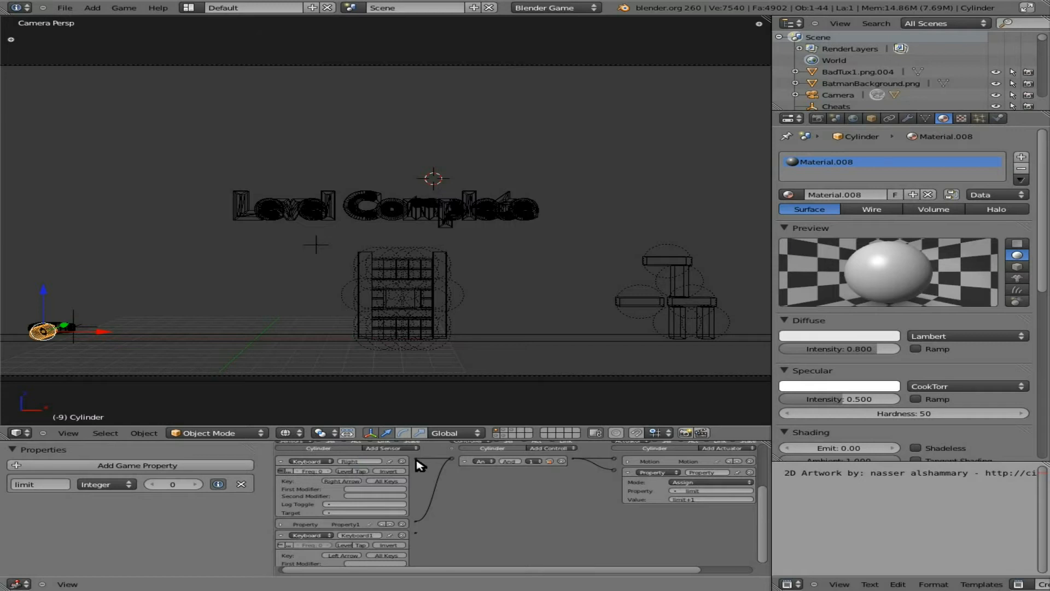
left_click(279, 524)
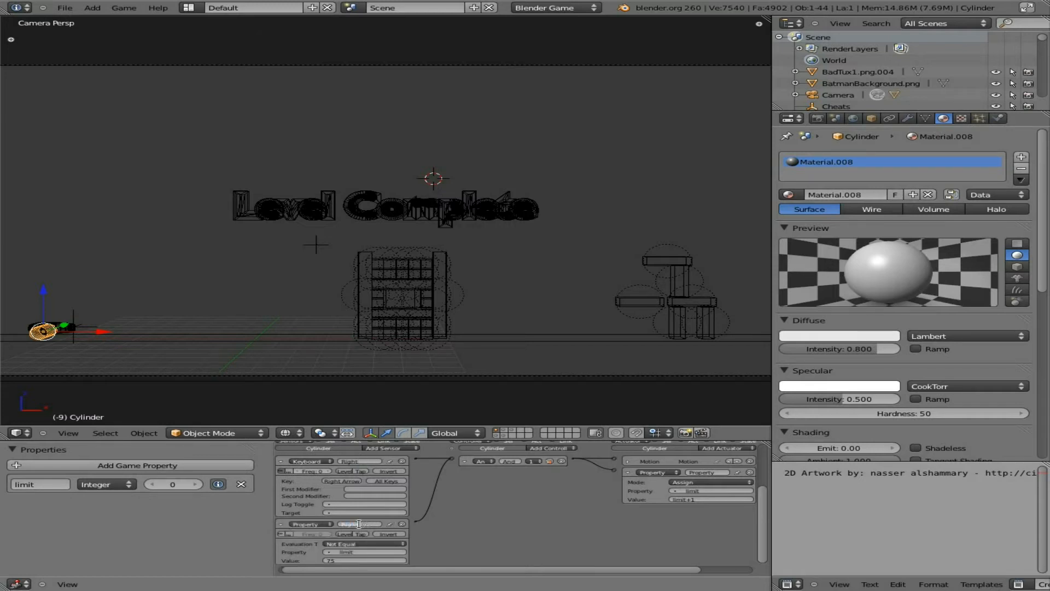
key("Return")
left_click(281, 461)
left_click(281, 472)
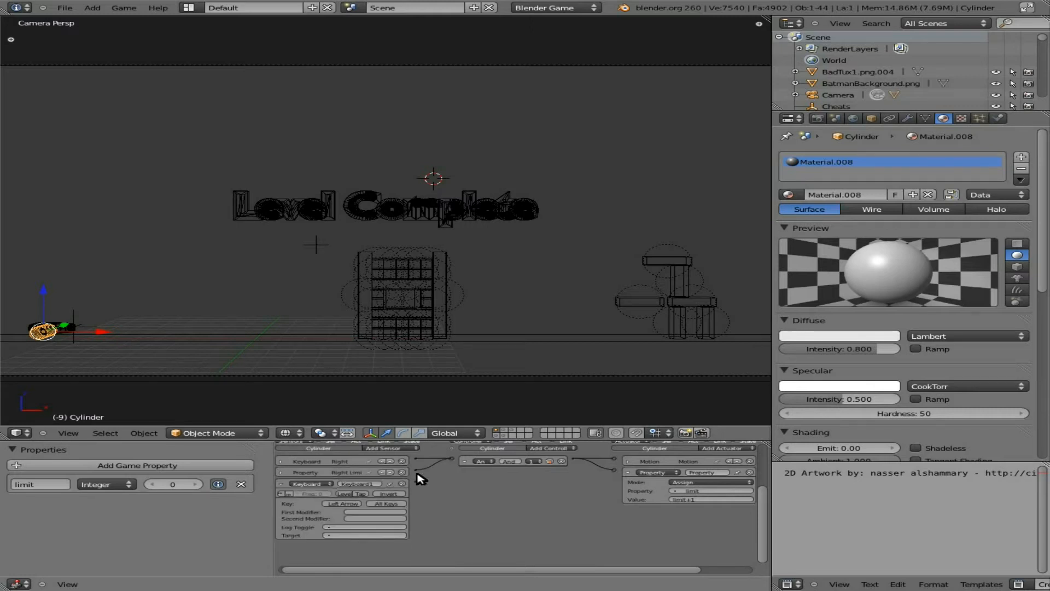
Rename the Motion actuator and the And controller Right, and the Property actuator Right Limit.
left_click(628, 461)
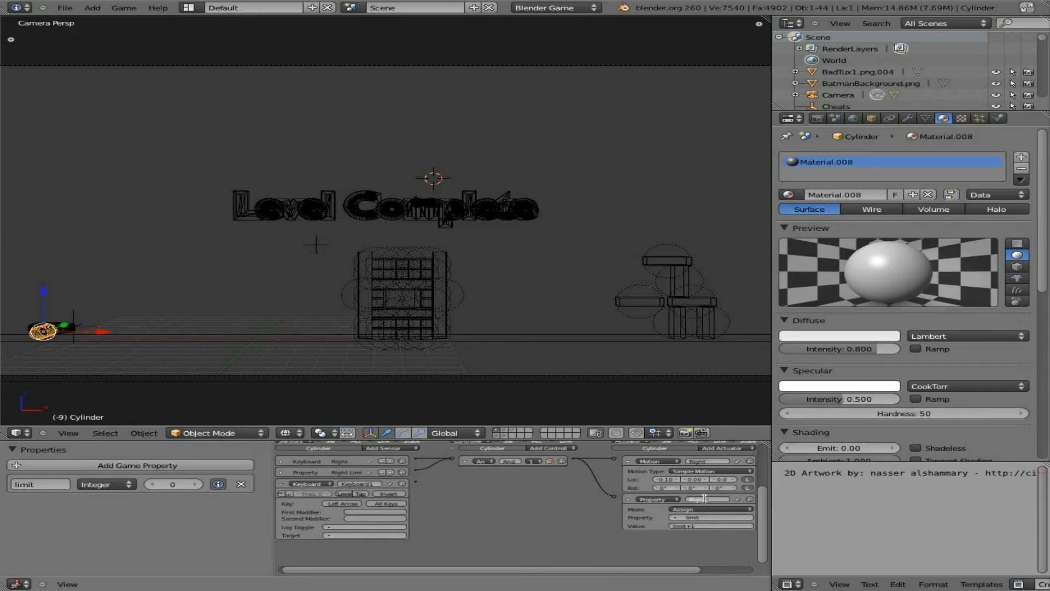
key("Return")
left_click(511, 460)
key("Return")
left_click(628, 462)
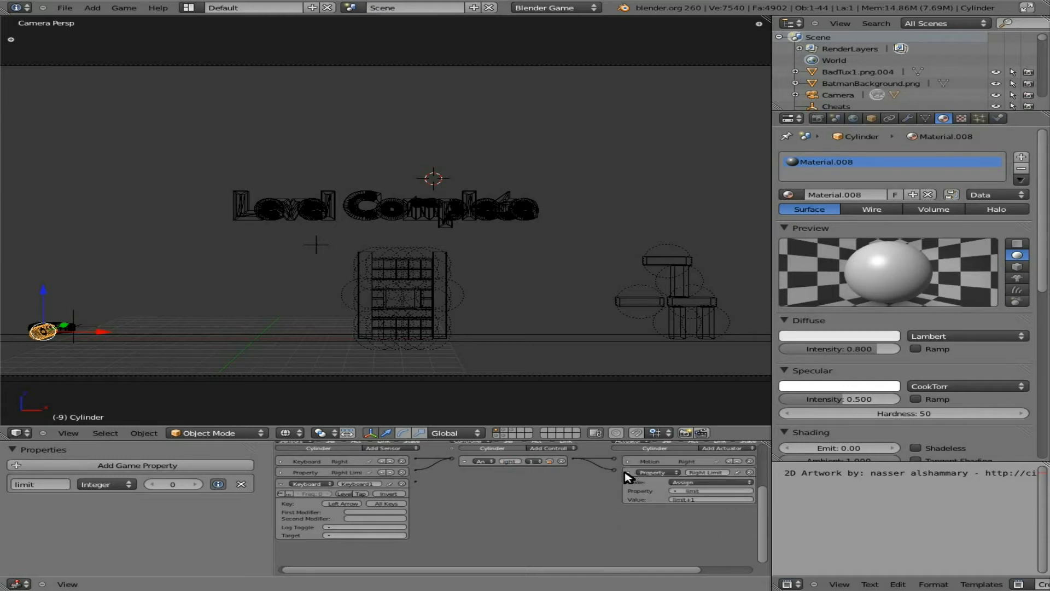
left_click(628, 472)
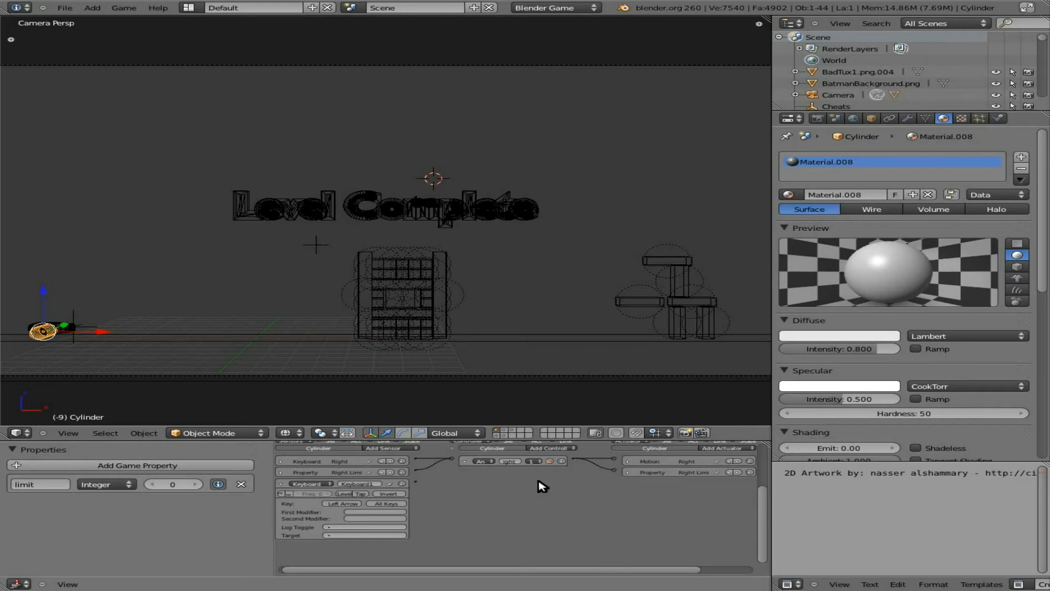
Rename the Left Arrow Keyboard sensor Left and add a Property sensor named Left Limit.
left_click(365, 484)
key("Return")
left_click(390, 448)
left_click(389, 520)
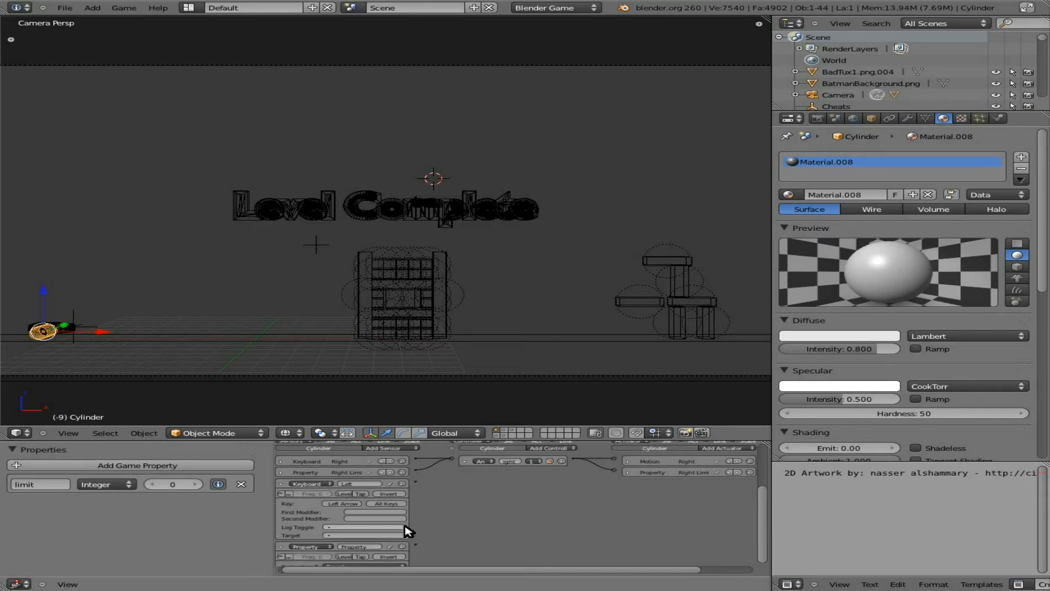
left_click(367, 544)
key("Return")
Set the Left Limit sensor to Not Equal on the limit property with value 0.
scroll(481, 519, "down", 3)
left_click(398, 521)
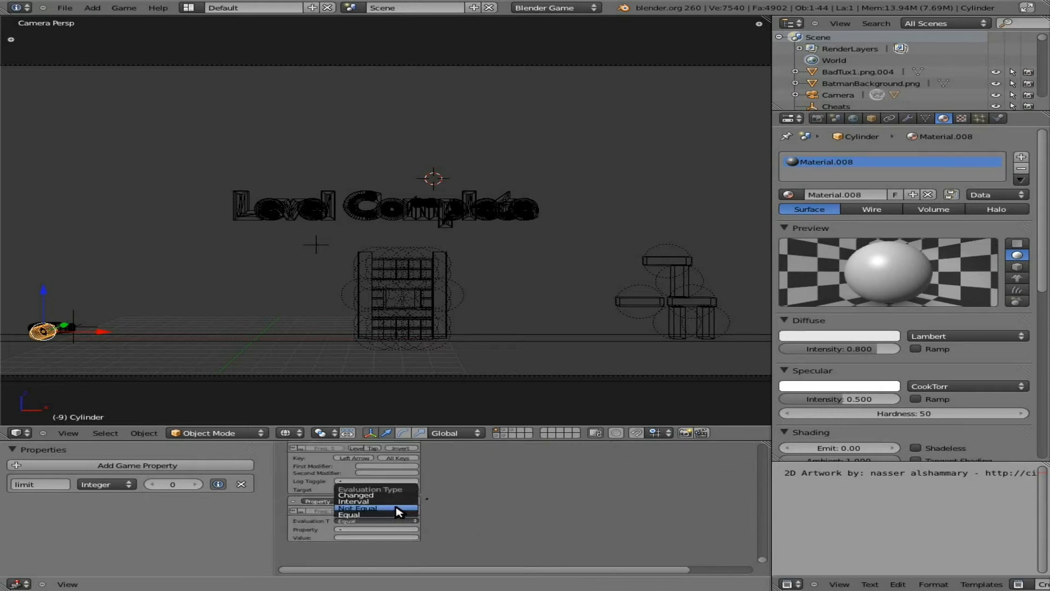
left_click(398, 509)
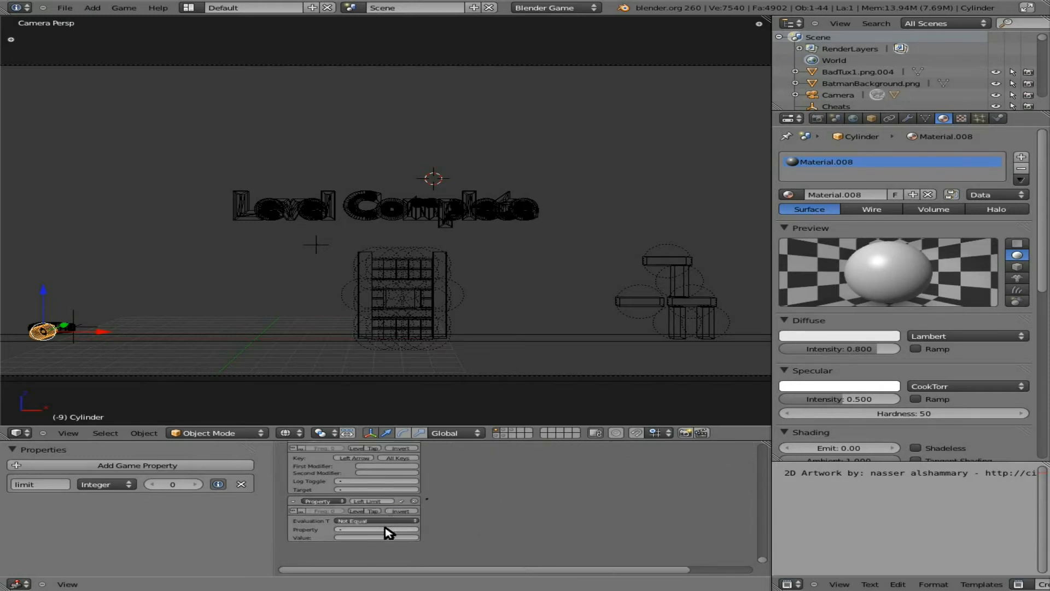
left_click(385, 528)
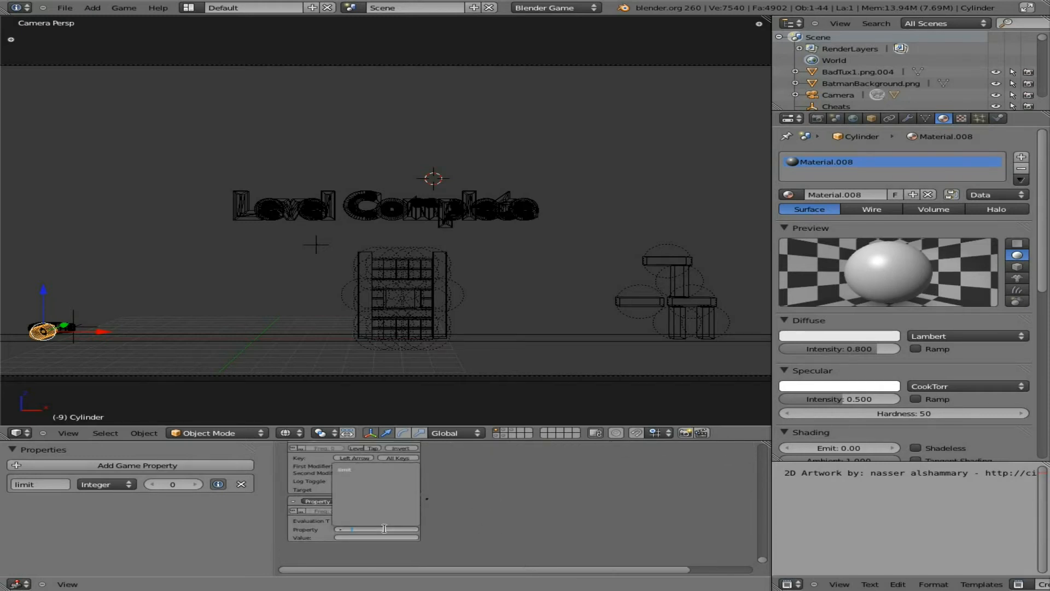
left_click(364, 471)
left_click(362, 536)
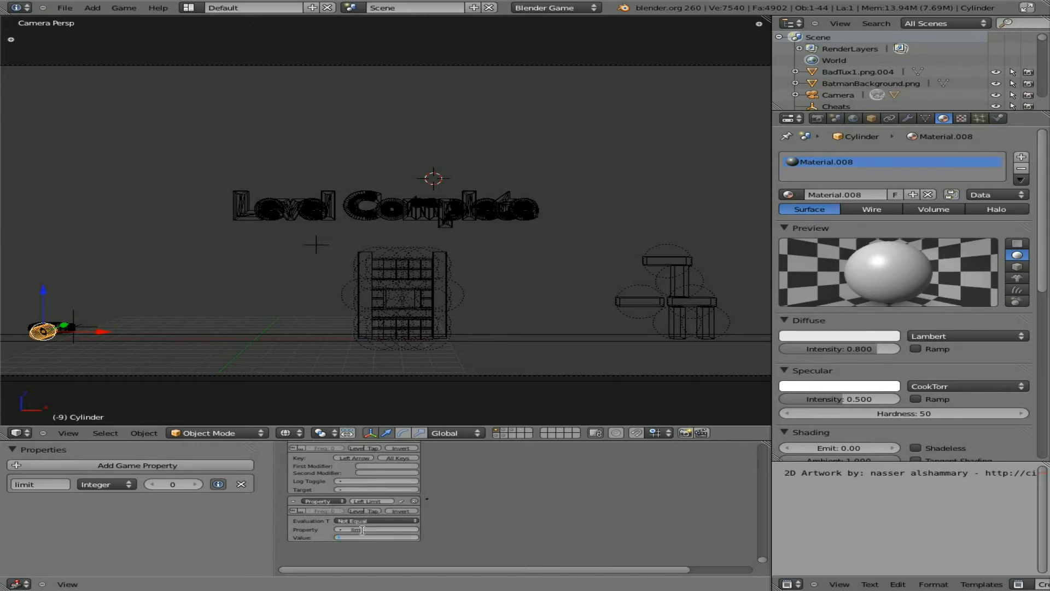
type("0")
key("Return")
Add an And controller named Left and link the Left and Left Limit sensors to it.
middle_click_drag(497, 485, 460, 530)
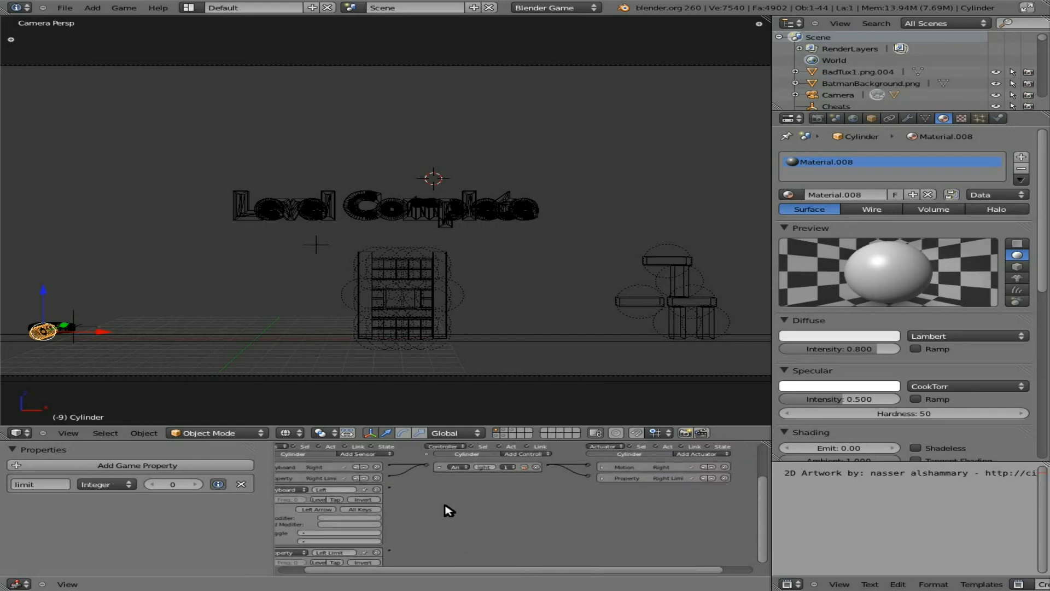
left_click(522, 454)
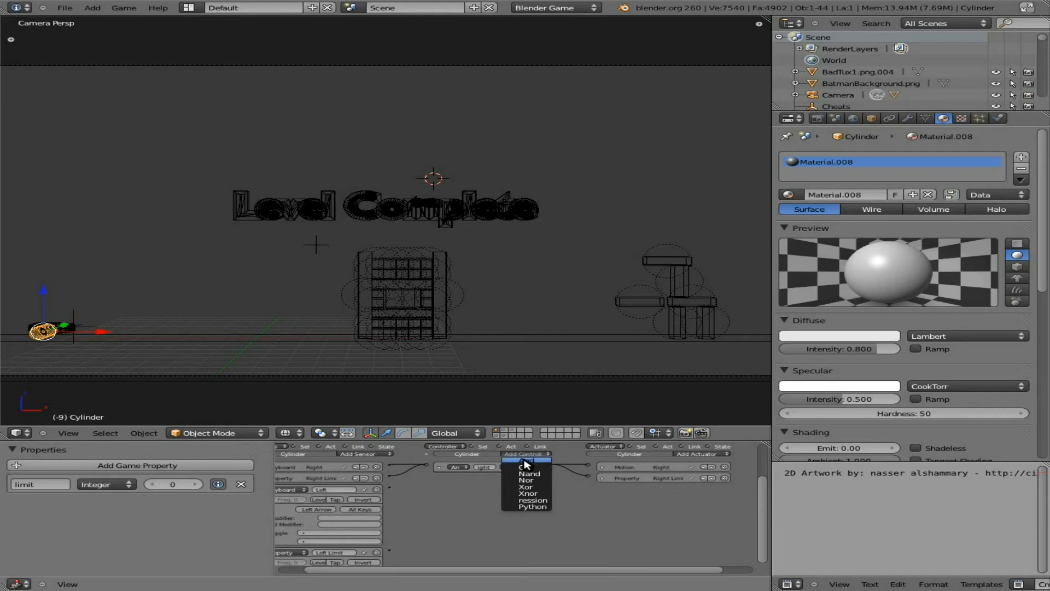
left_click(524, 461)
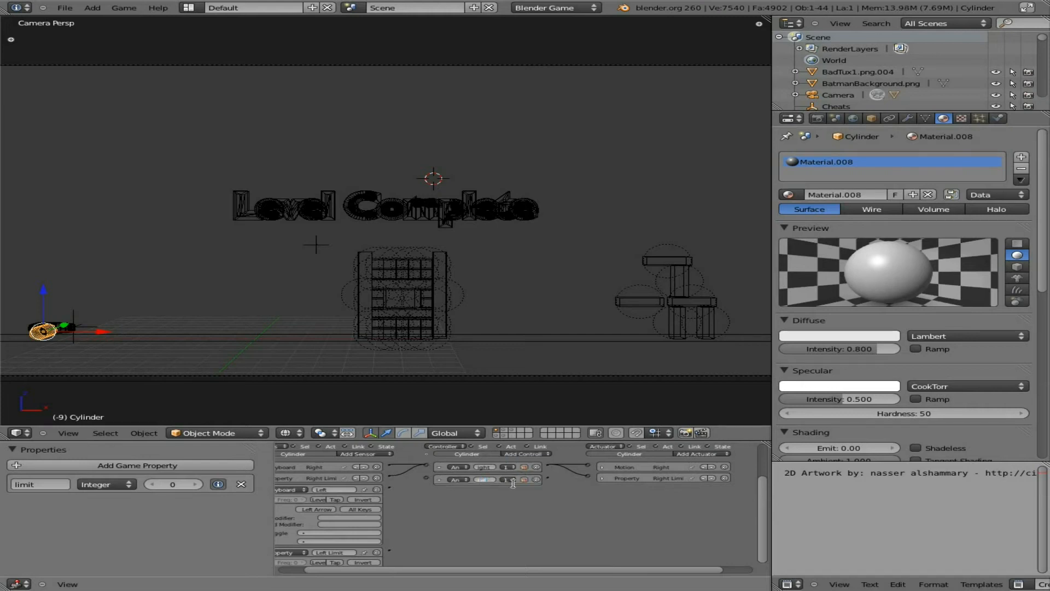
left_click(496, 524)
left_click_drag(390, 487, 427, 479)
left_click_drag(388, 550, 426, 478)
Add a Motion and a Property actuator and link the Left controller to them.
left_click(706, 456)
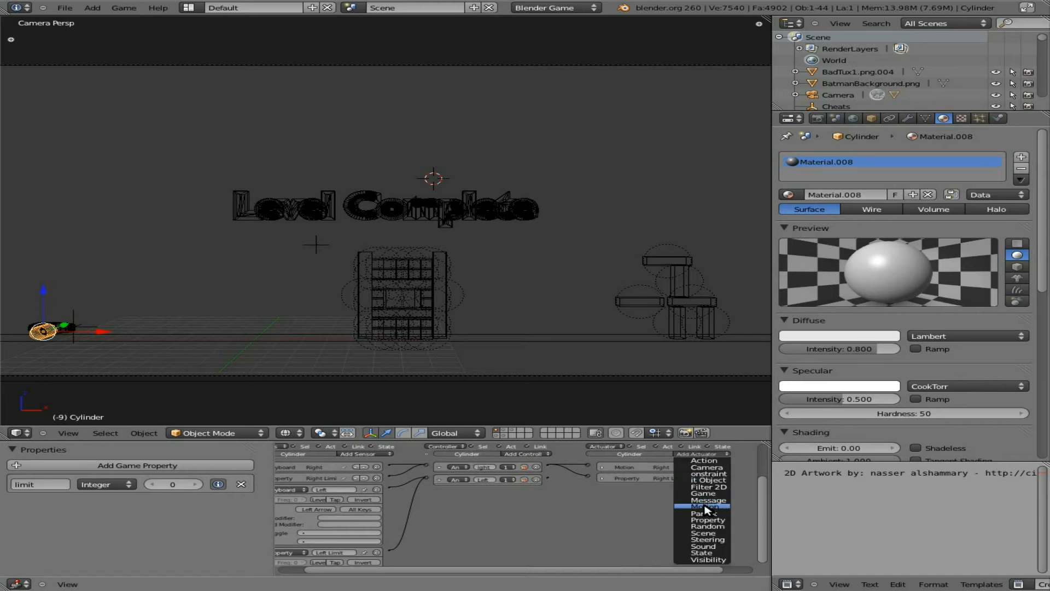
left_click(705, 507)
left_click(706, 455)
left_click(708, 520)
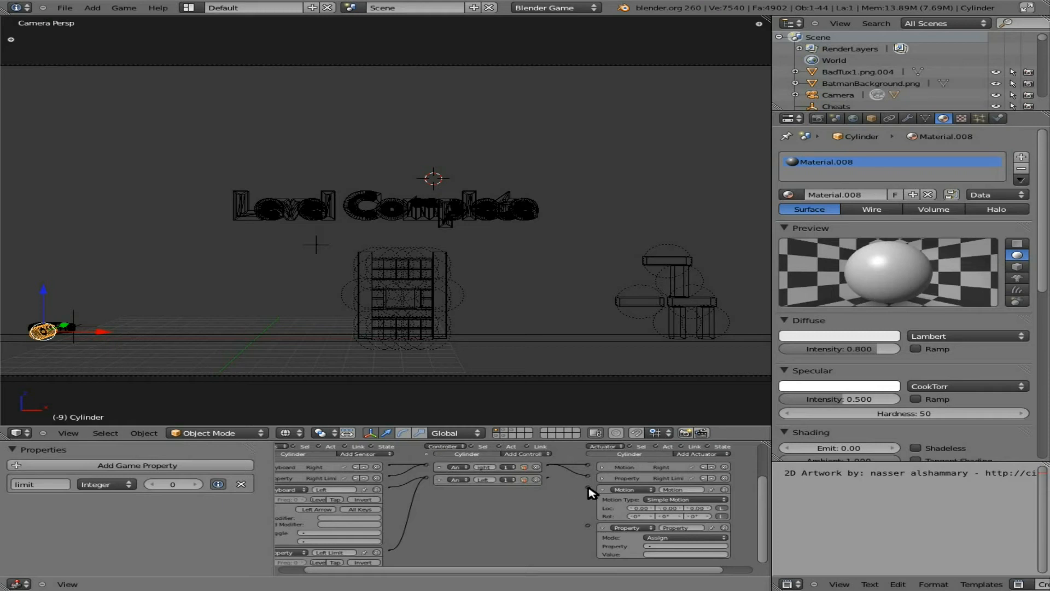
left_click_drag(550, 478, 590, 526)
Name the new Motion actuator Left and the Property actuator Left Limit, which assigns limit-1 to the limit property.
key("Return")
double_click(683, 528)
left_click(683, 539)
left_click(683, 533)
left_click(678, 546)
left_click(665, 487)
left_click(668, 554)
type("limit-1")
key("Return")
Edit the Left Motion actuator's X location and collapse both left actuators.
left_click(631, 507)
left_click(602, 490)
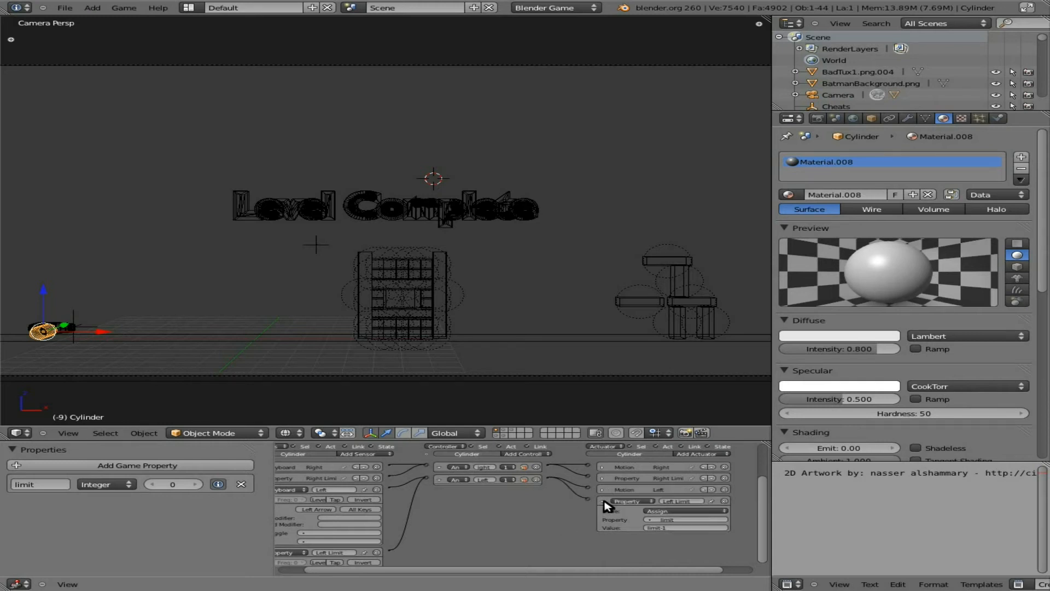
left_click(601, 501)
Collapse the Left and Left Limit sensors and expand the Right and Right Limit sensors to review their settings.
middle_click_drag(468, 510, 576, 494)
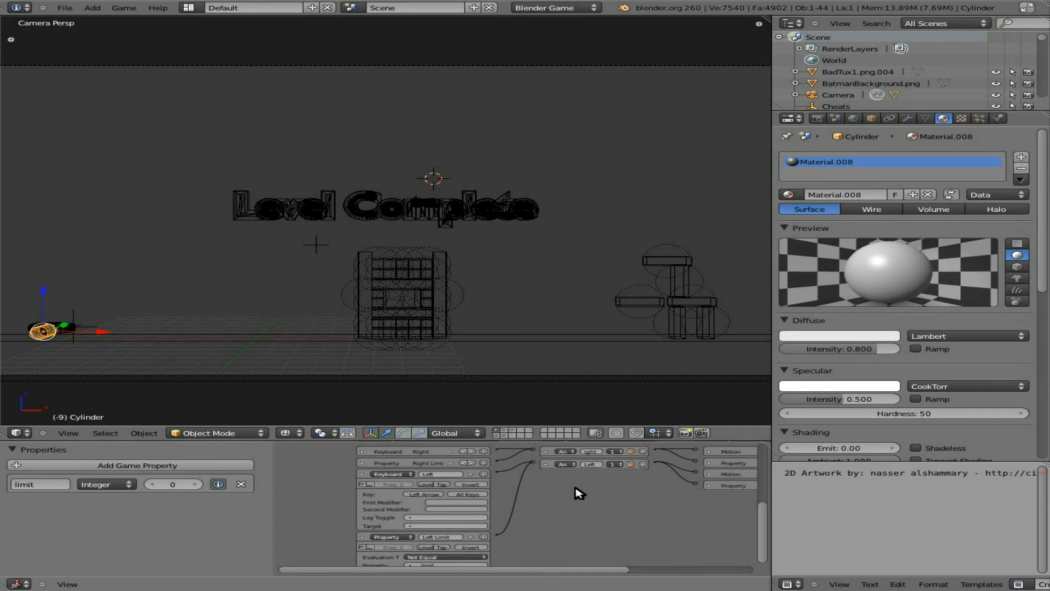
left_click(362, 475)
left_click(362, 485)
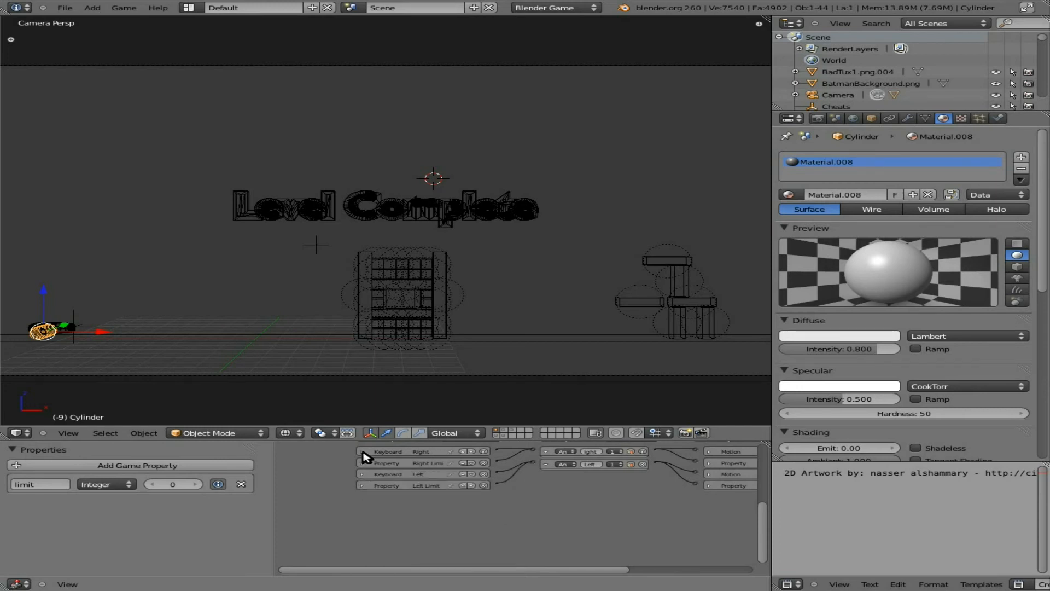
left_click(362, 452)
left_click(362, 515)
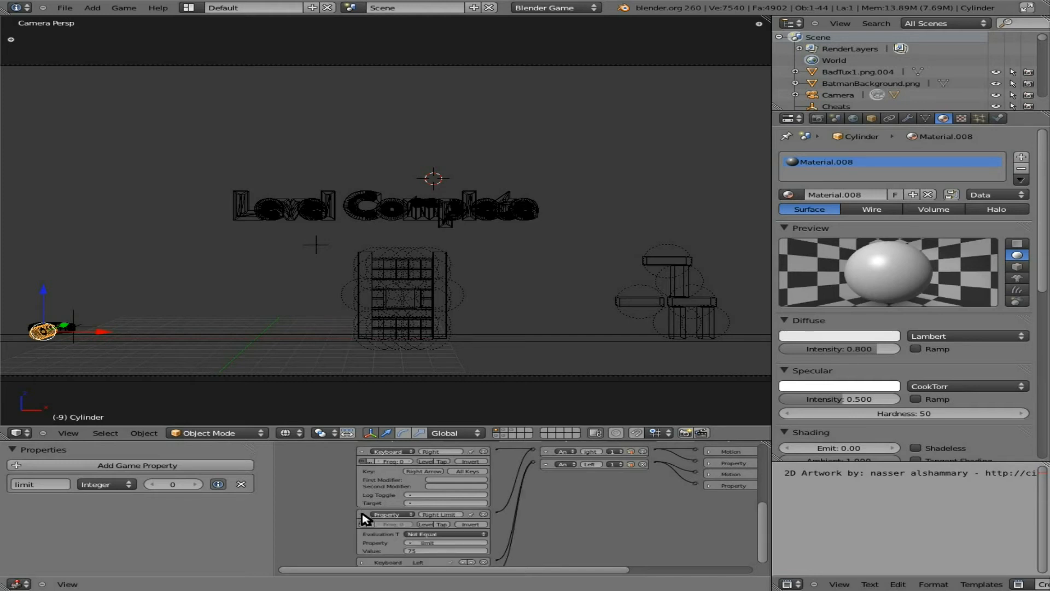
Collapse the Right Limit and Right sensors and play the game to test driving the cannon right and back left.
left_click(362, 514)
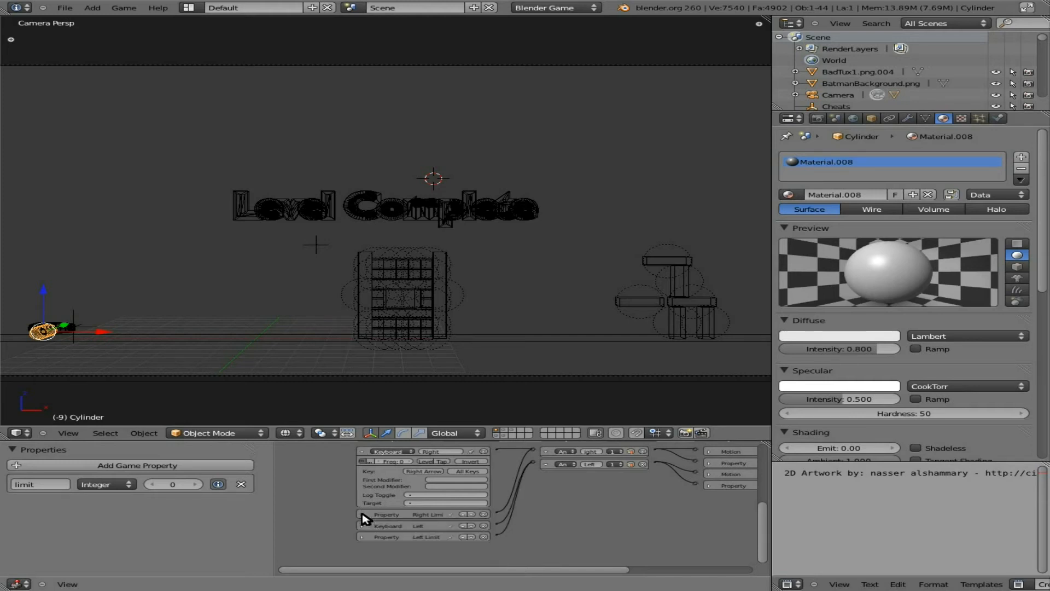
left_click(362, 452)
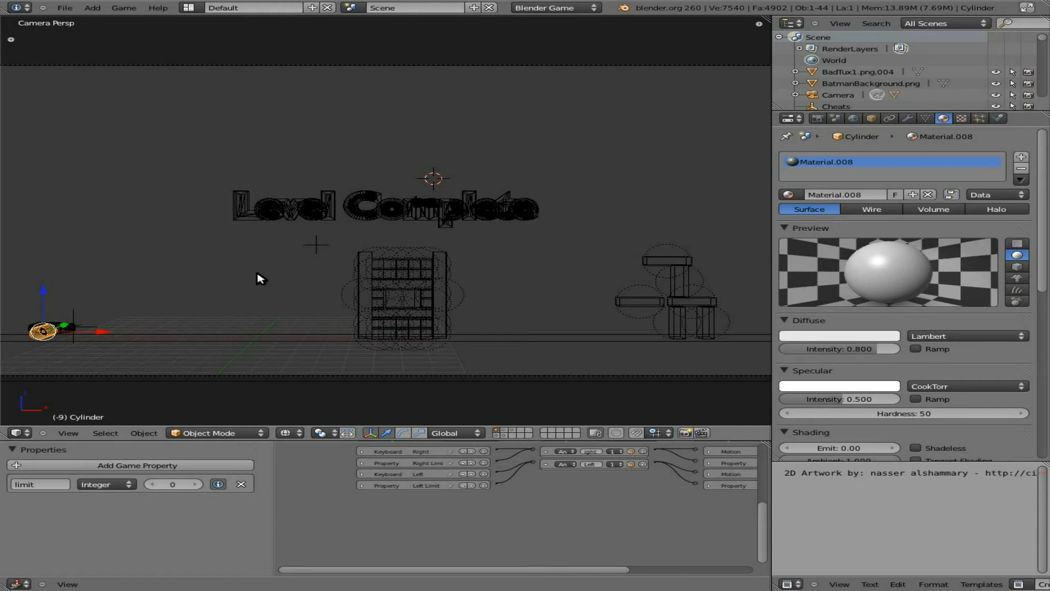
key("p")
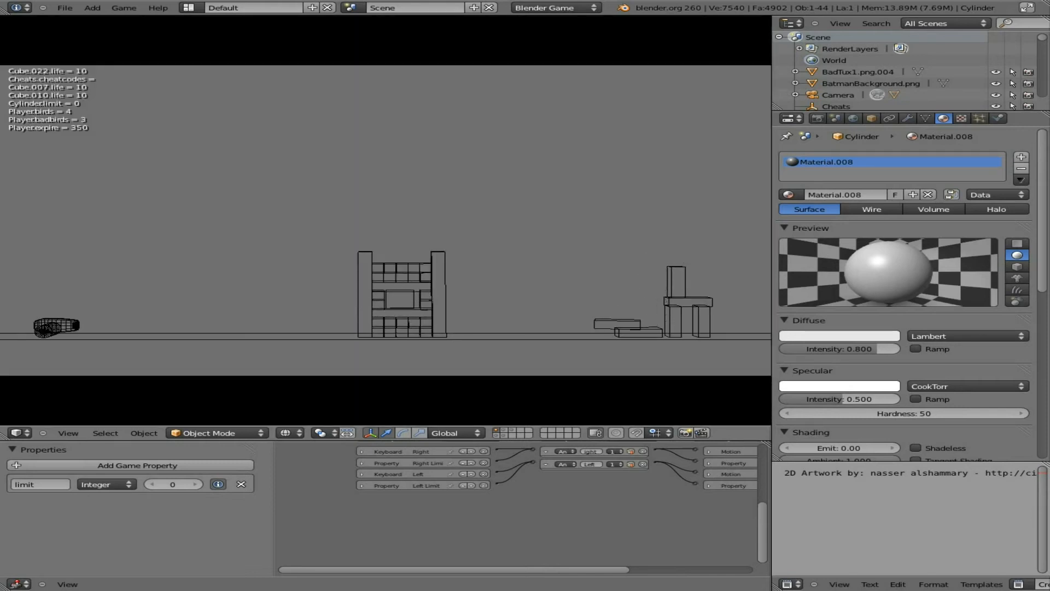
key("Right")
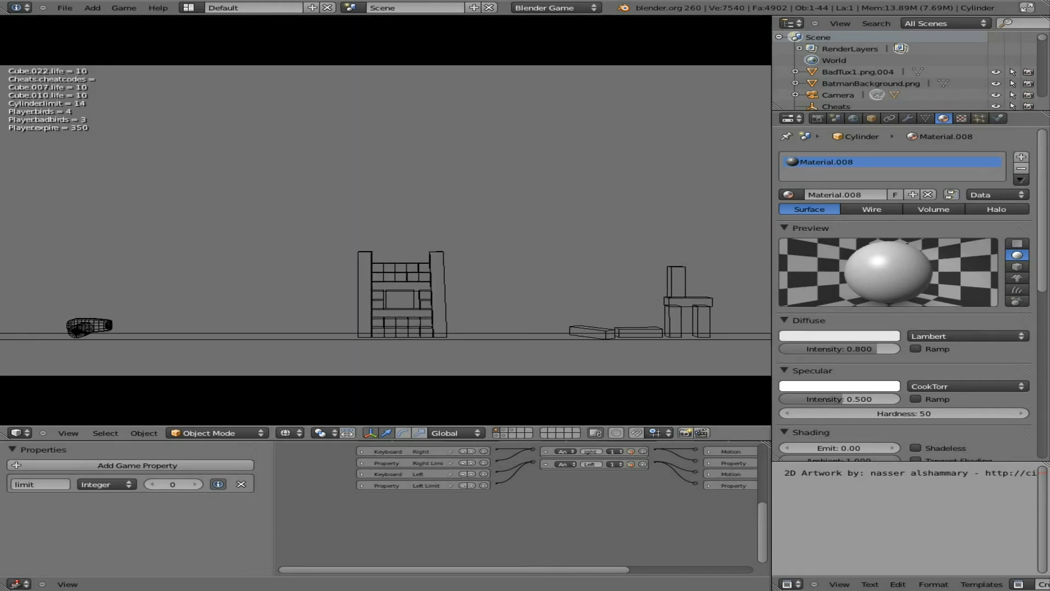
key("Right")
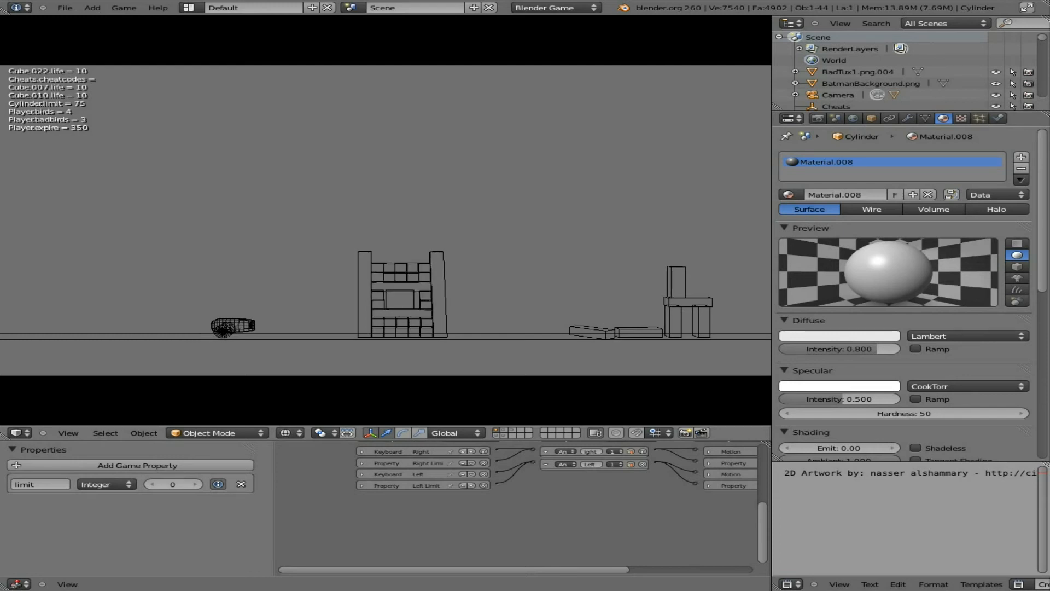
key("Left")
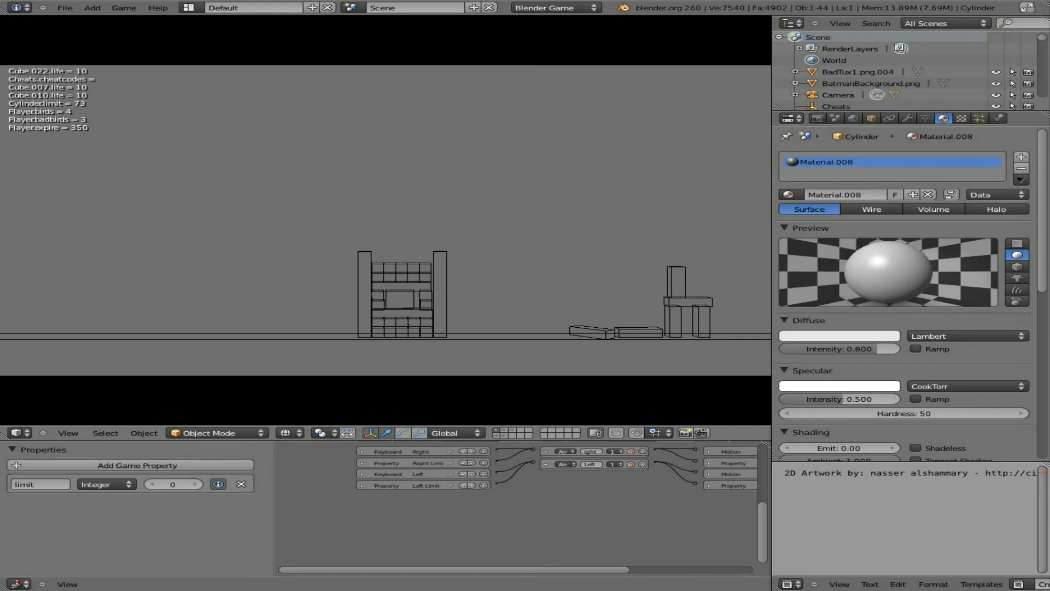
key("Escape")
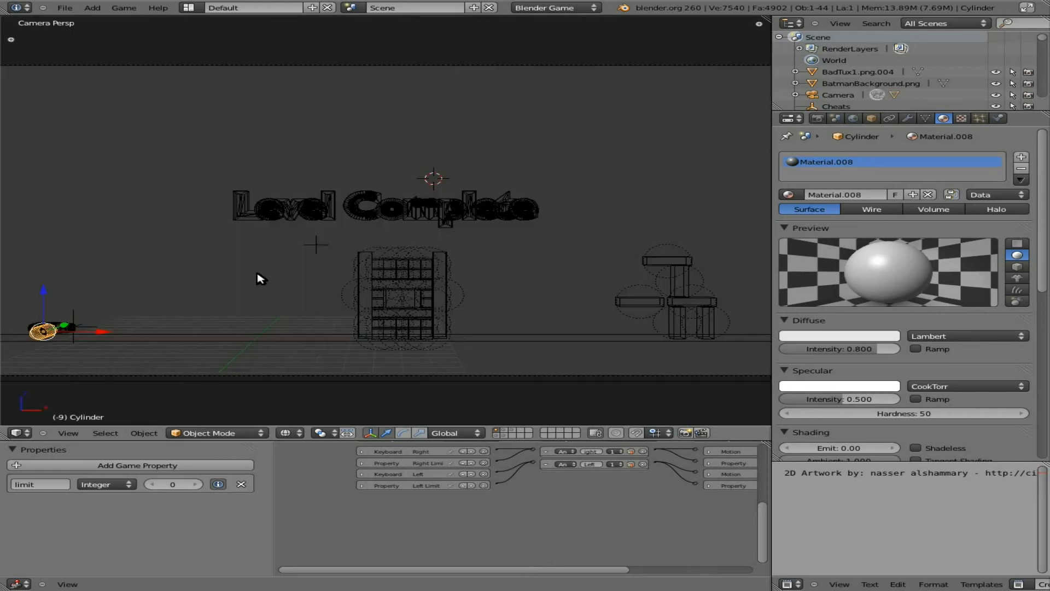
Review the Left keyboard sensor and play the game again, driving the cannon back and forth between its bounds.
left_click(362, 474)
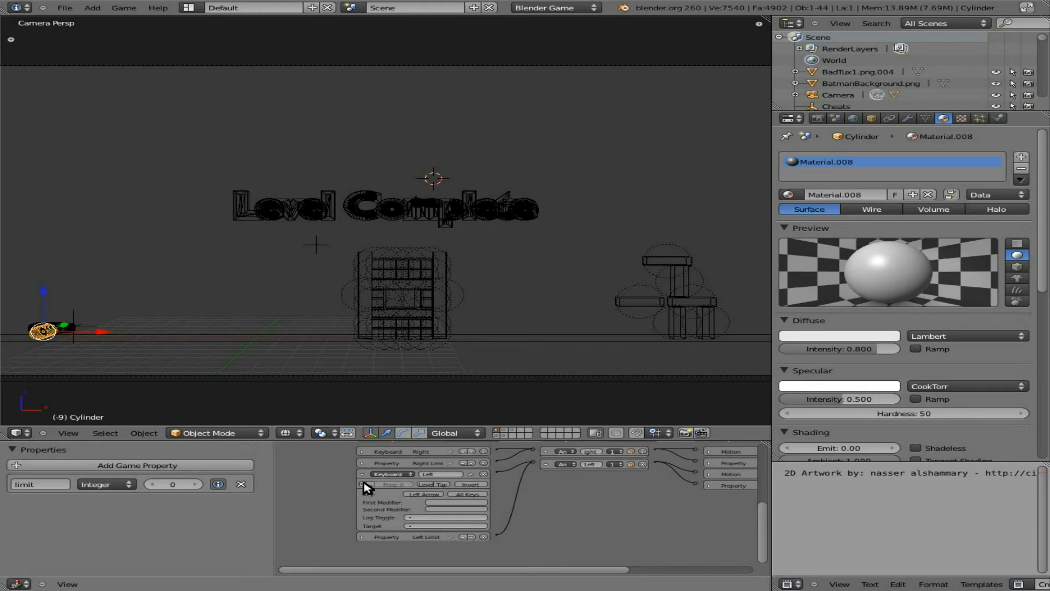
left_click(364, 474)
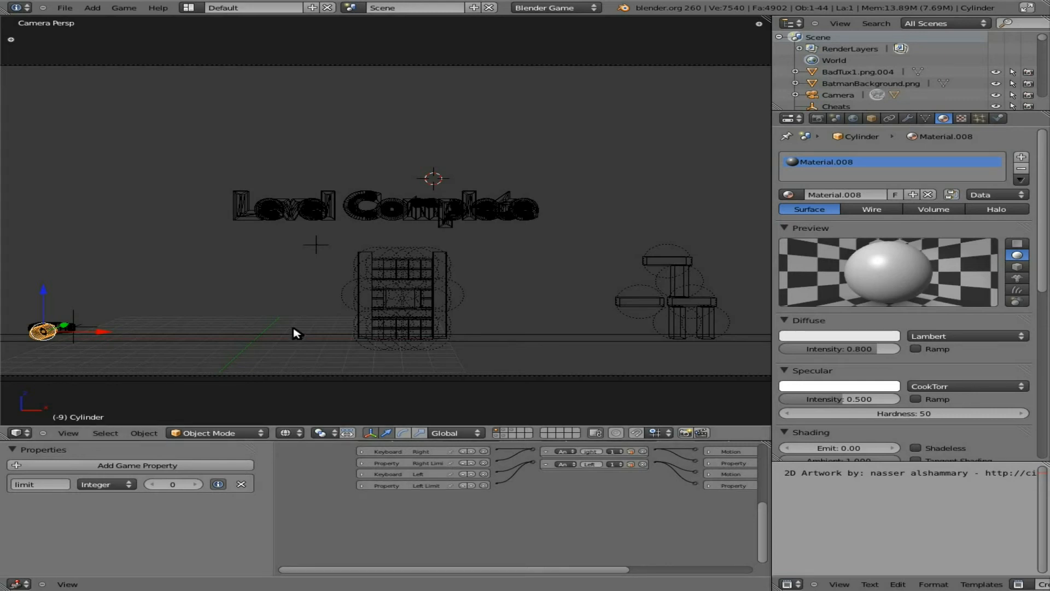
key("p")
key("Right")
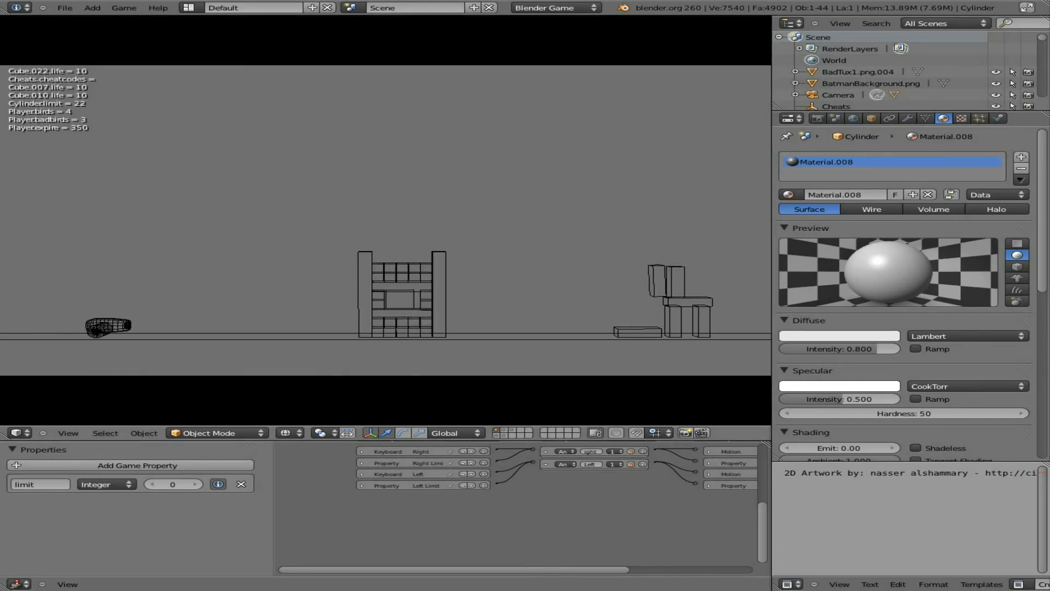
key("Left")
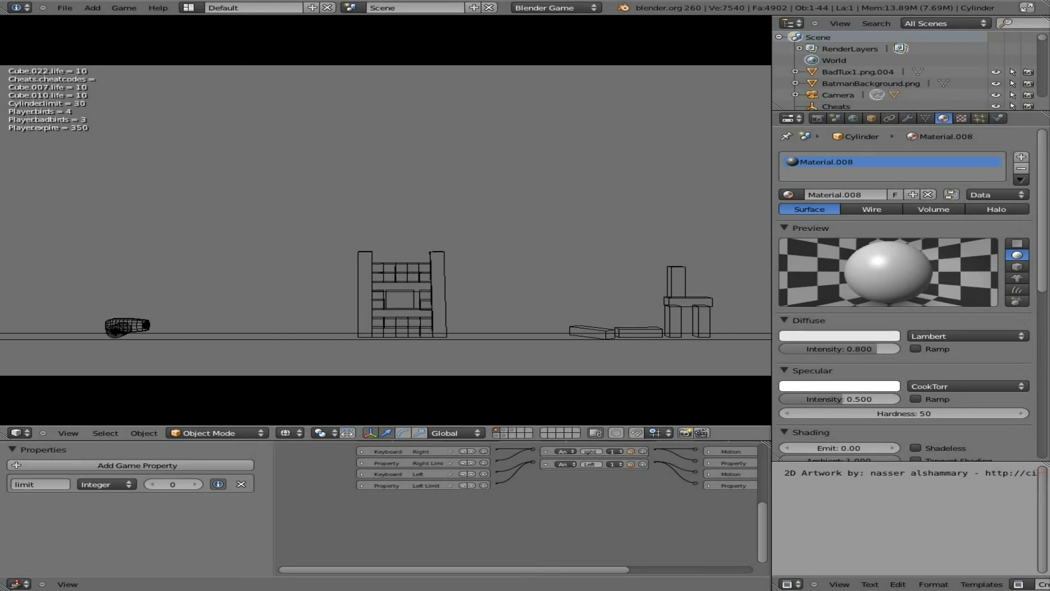
key("Right")
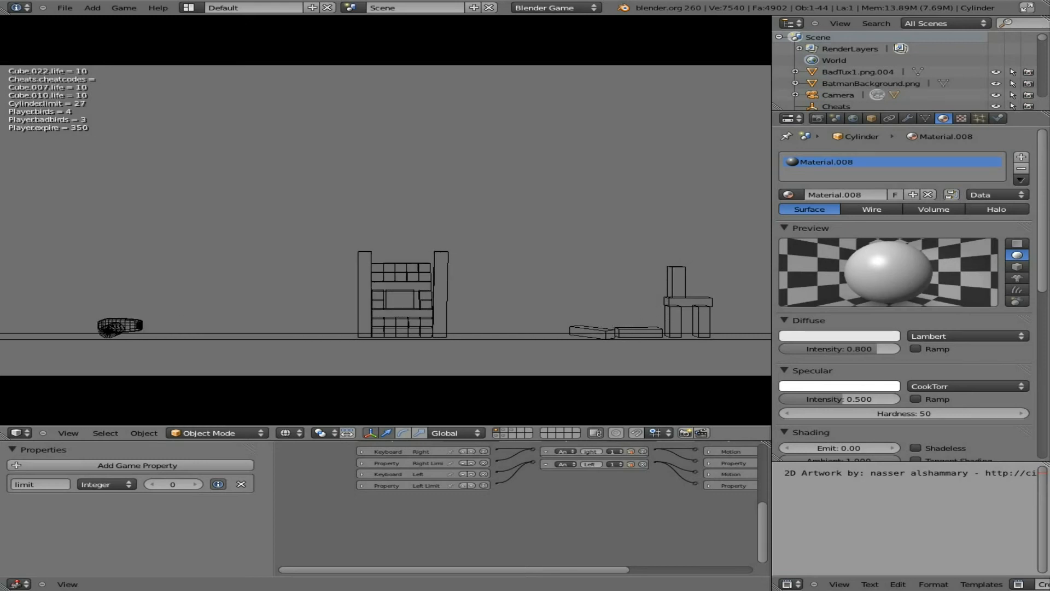
key("Left")
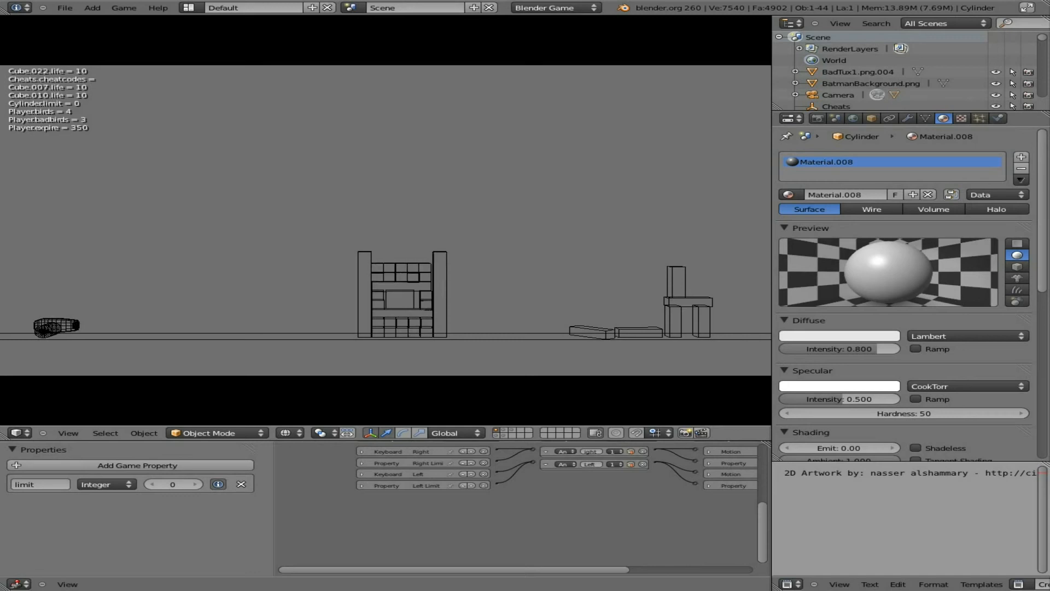
key("Right")
key("Escape")
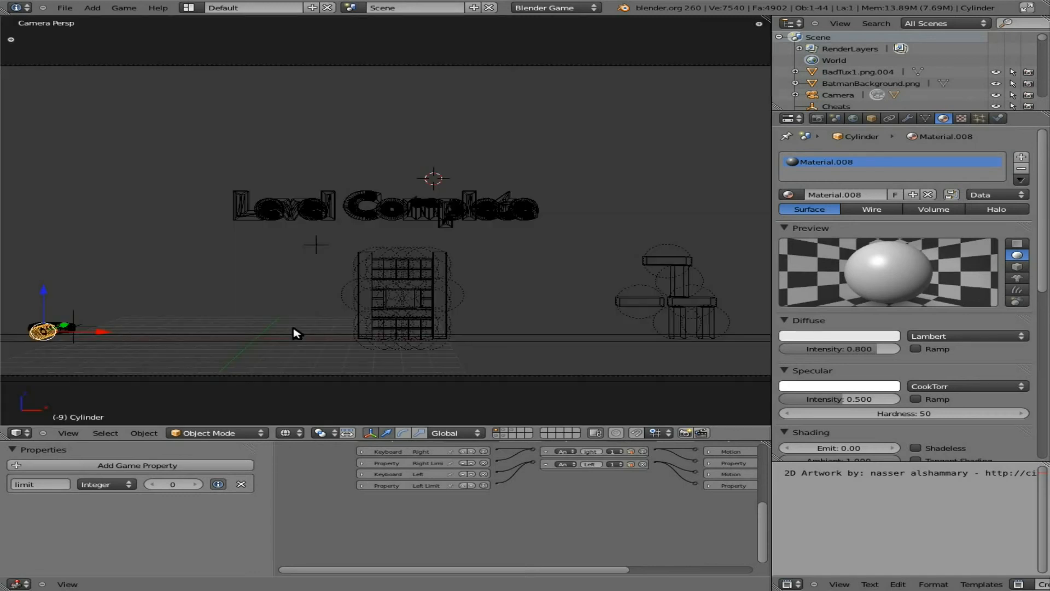
Switch the viewport to Textured shading, start the game and fire birds at the structures from the cannon's right limit.
left_click(294, 432)
left_click(306, 382)
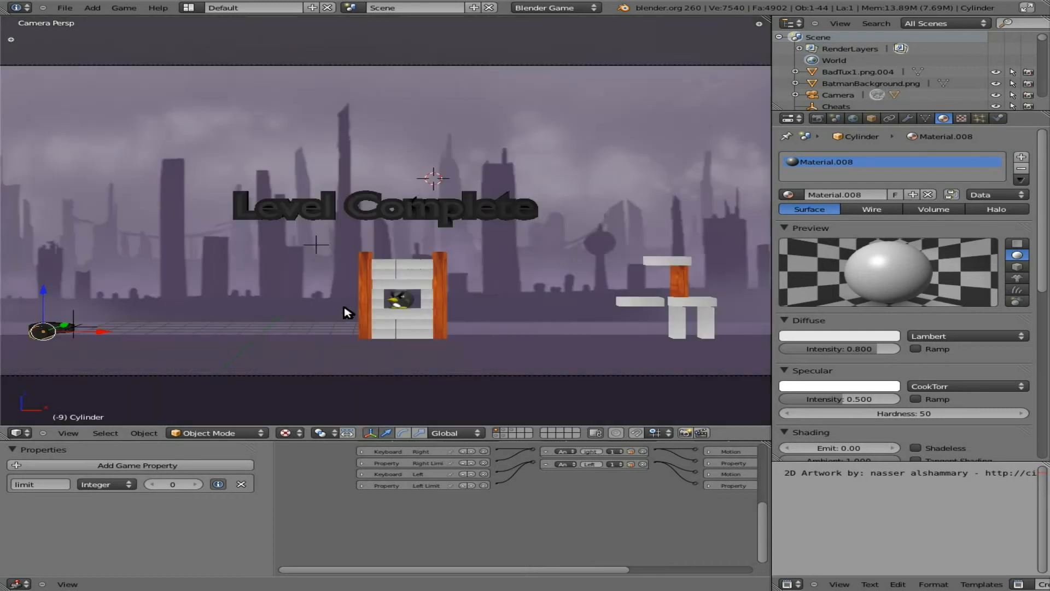
key("p")
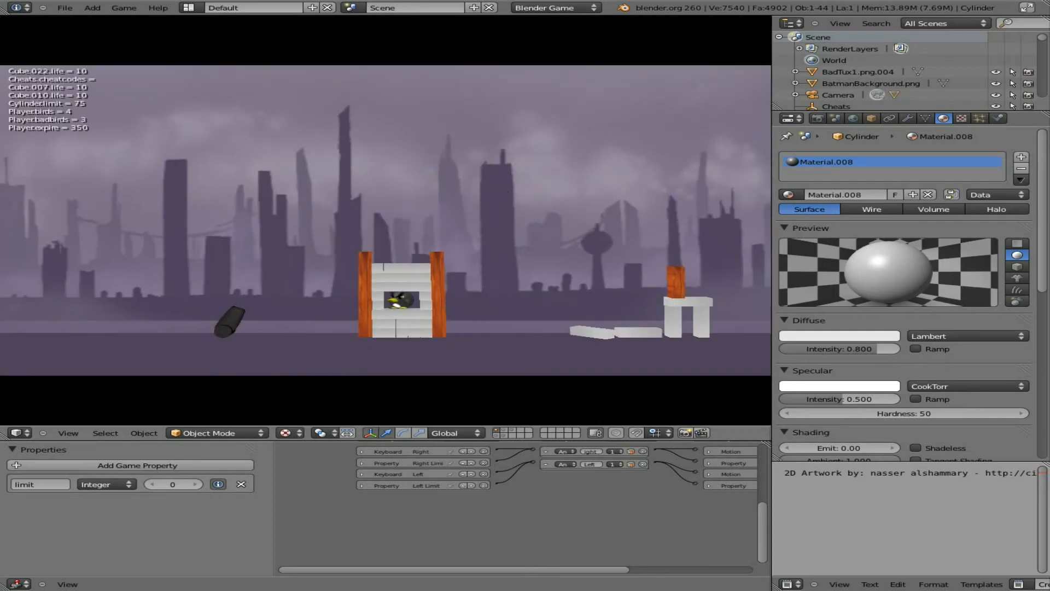
key("space")
key("space")
key("Down")
key("space")
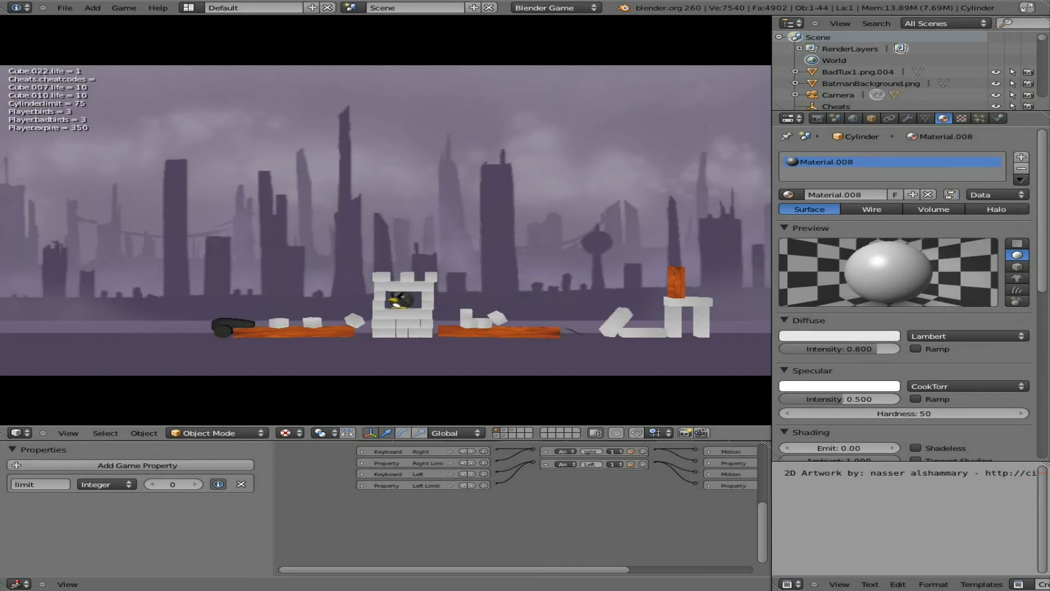
Drive the cannon back left, fire the remaining birds at the structures from different positions, and stop the game.
key("Left")
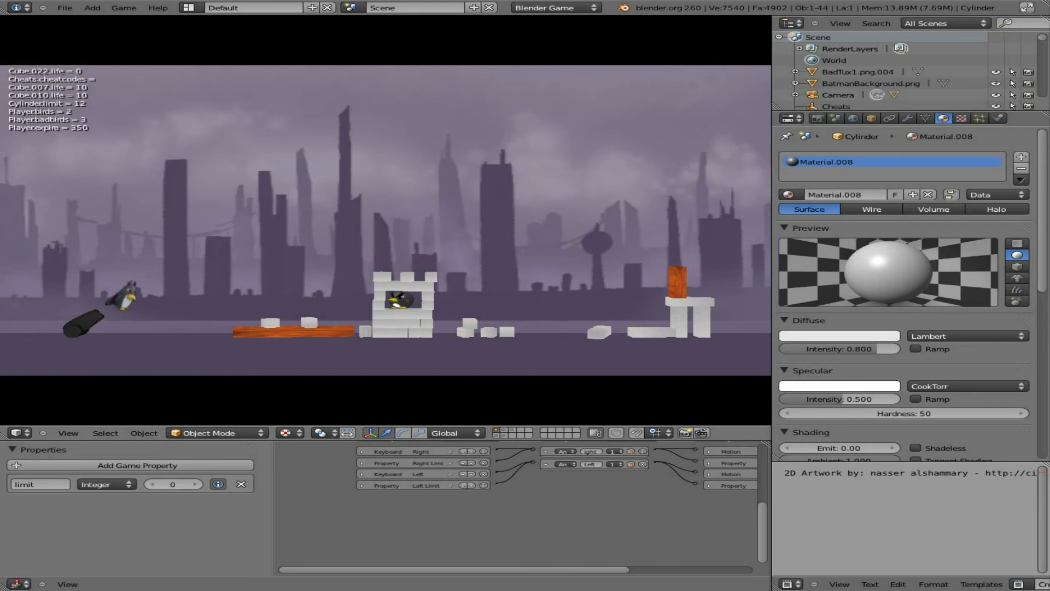
key("space")
key("space")
key("space")
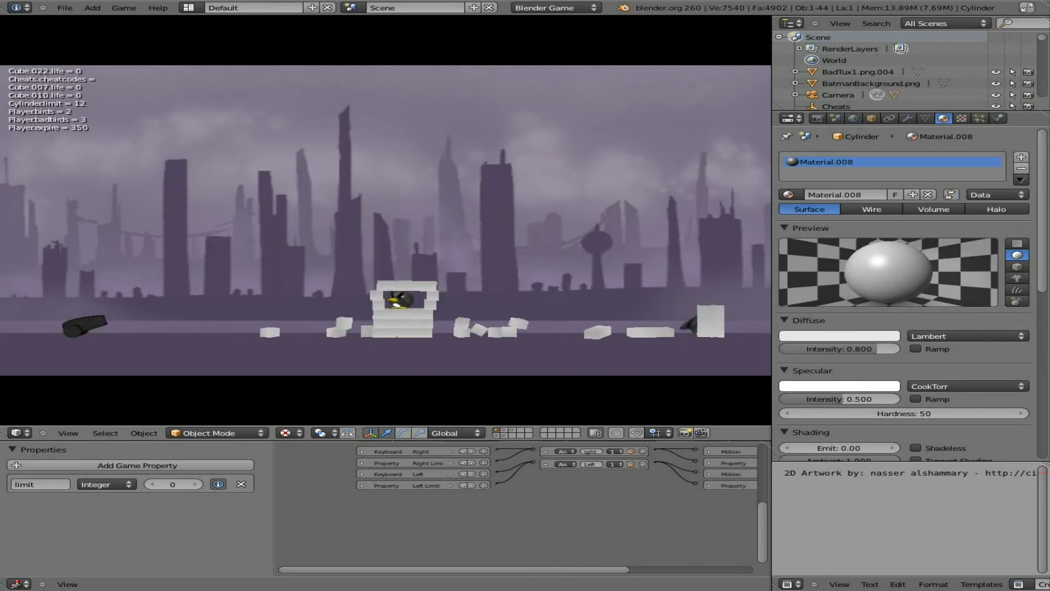
key("space")
key("space")
key("space")
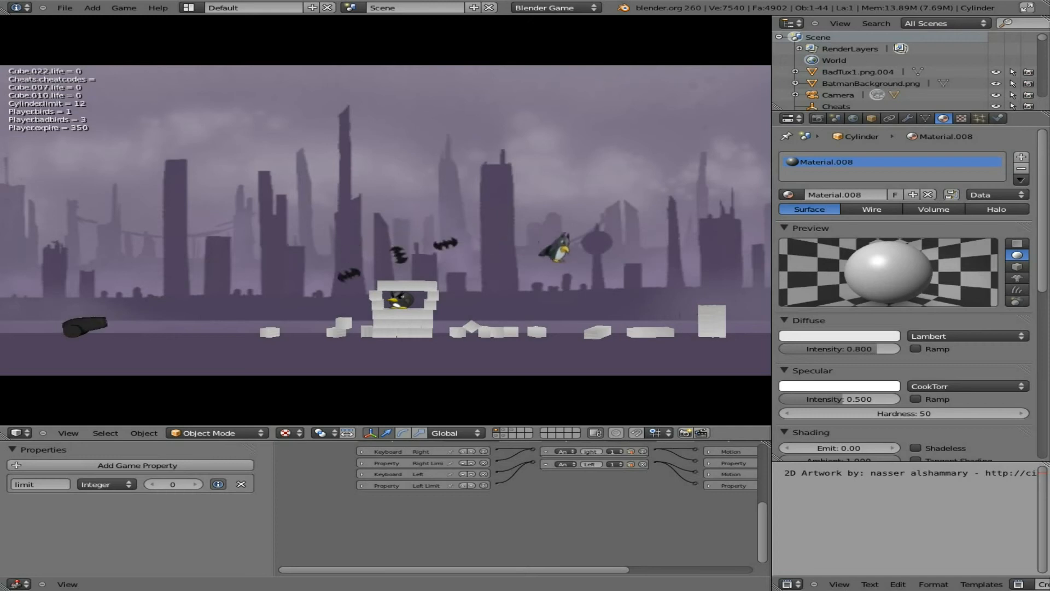
key("Right")
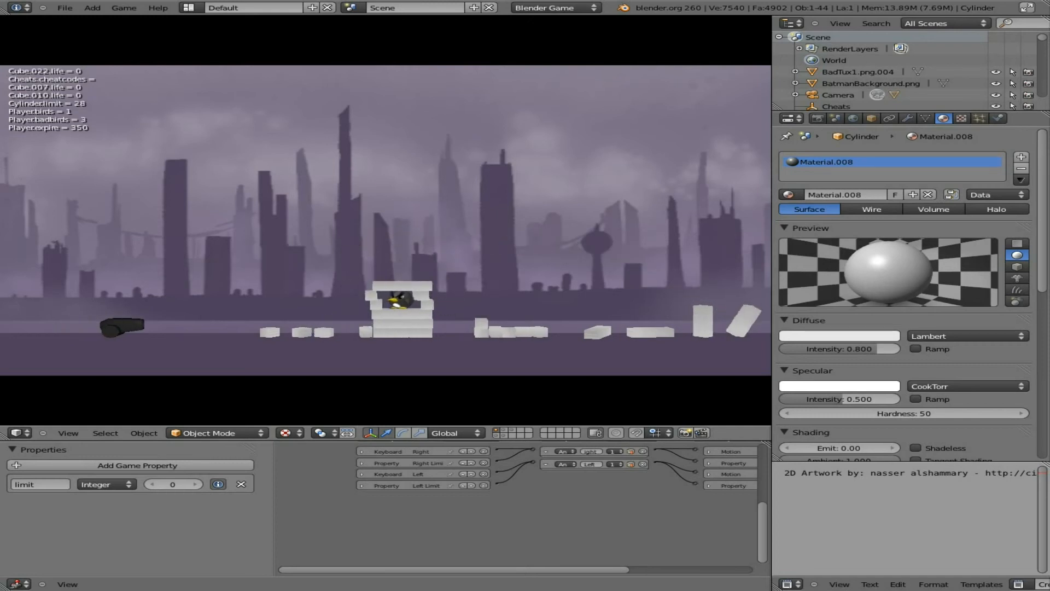
key("space")
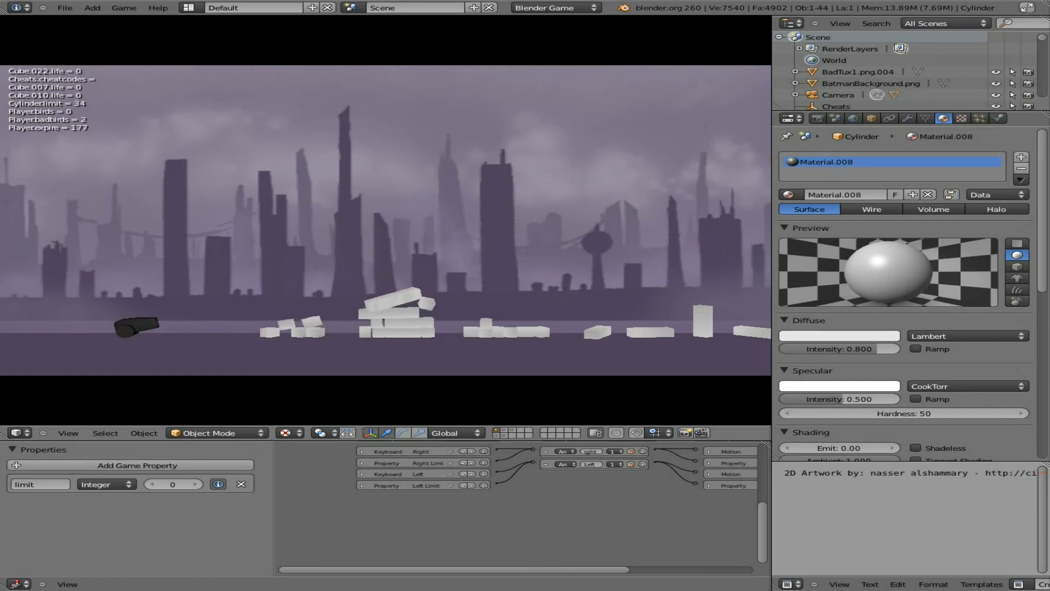
key("Escape")
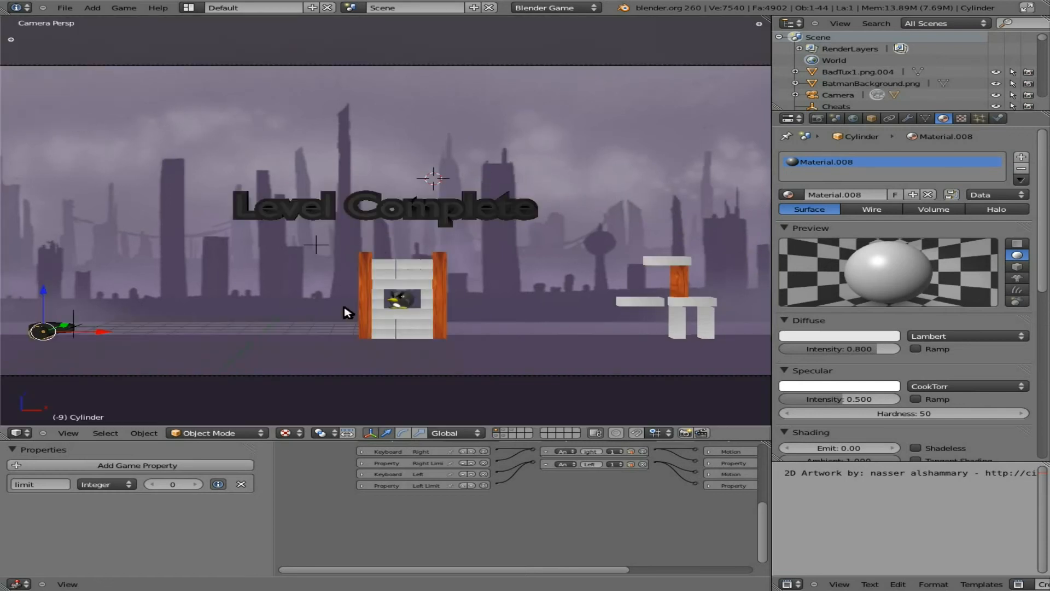
Check the Player's badbirds property and duplicate the bad bird from the tower onto the top plank of the far structure.
right_click(409, 304)
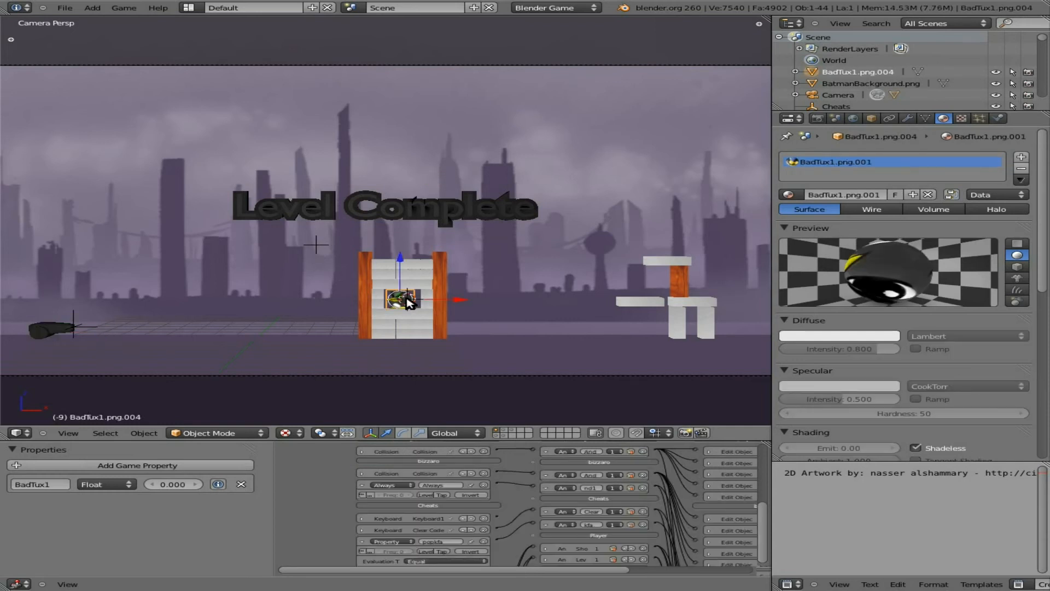
right_click(96, 328)
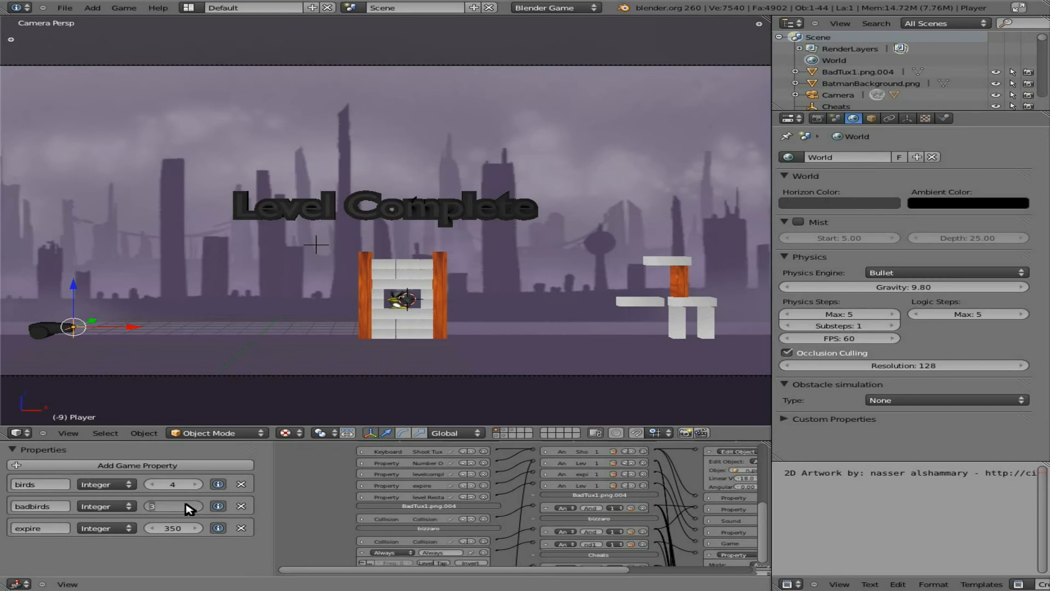
right_click(400, 303)
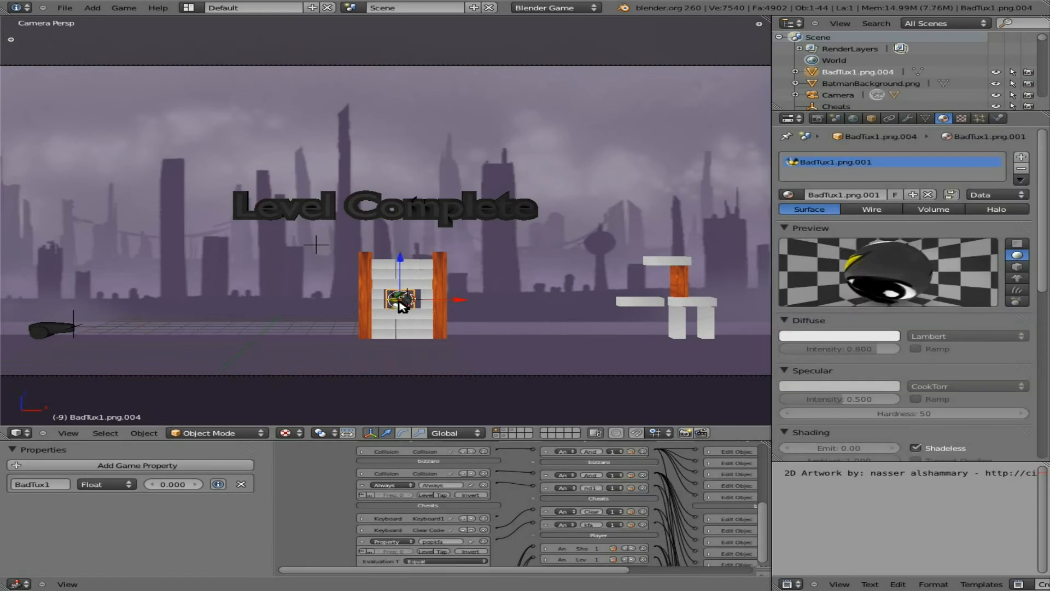
key("shift+d")
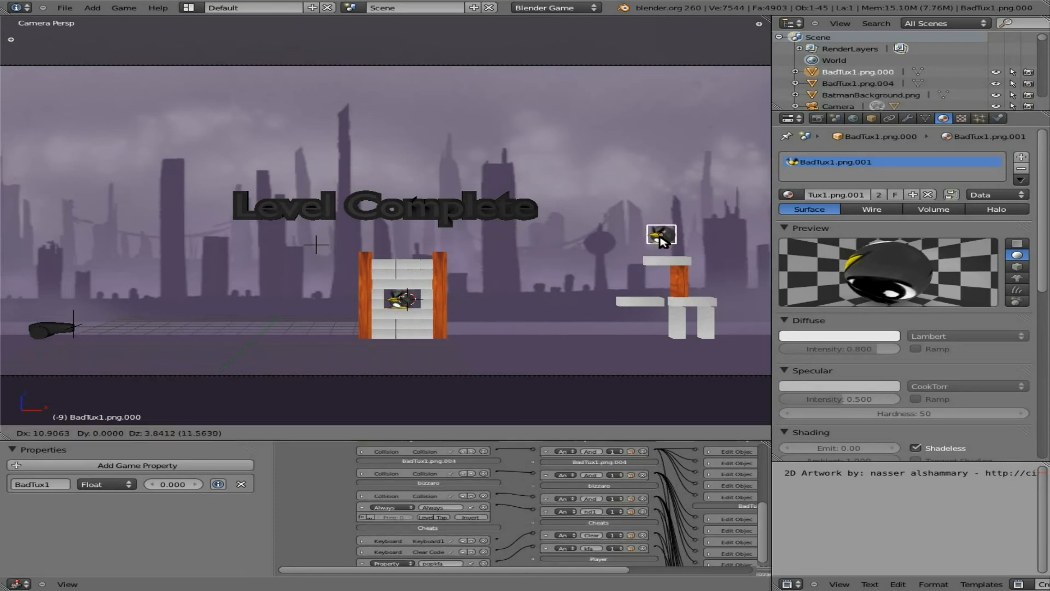
left_click(670, 254)
Duplicate the far structure's wooden block about -0.96 along X under the top plank, and place another copy beneath the lower plank's outer end.
right_click(674, 278)
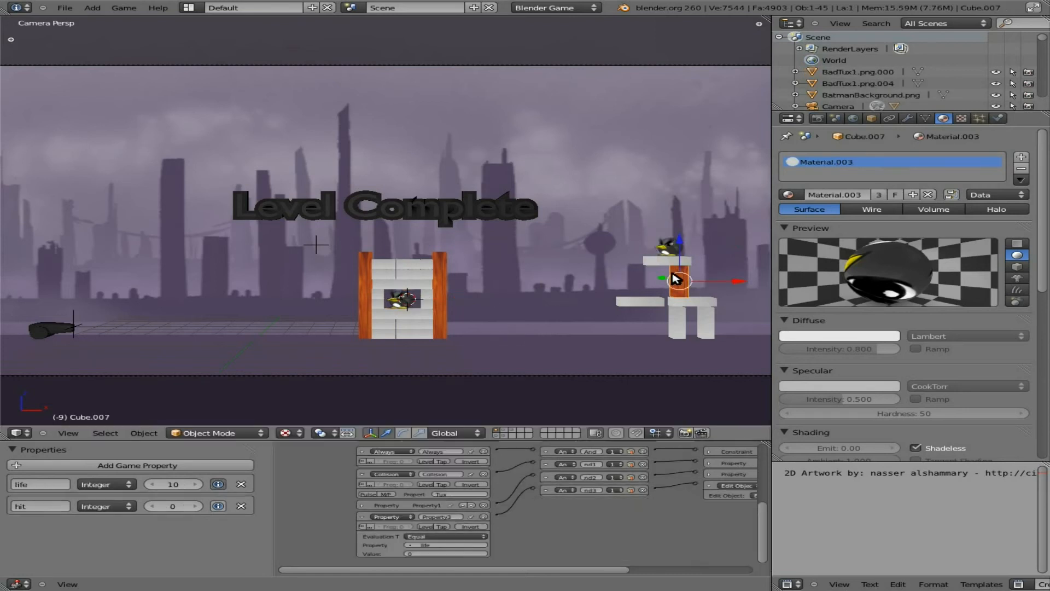
key("g")
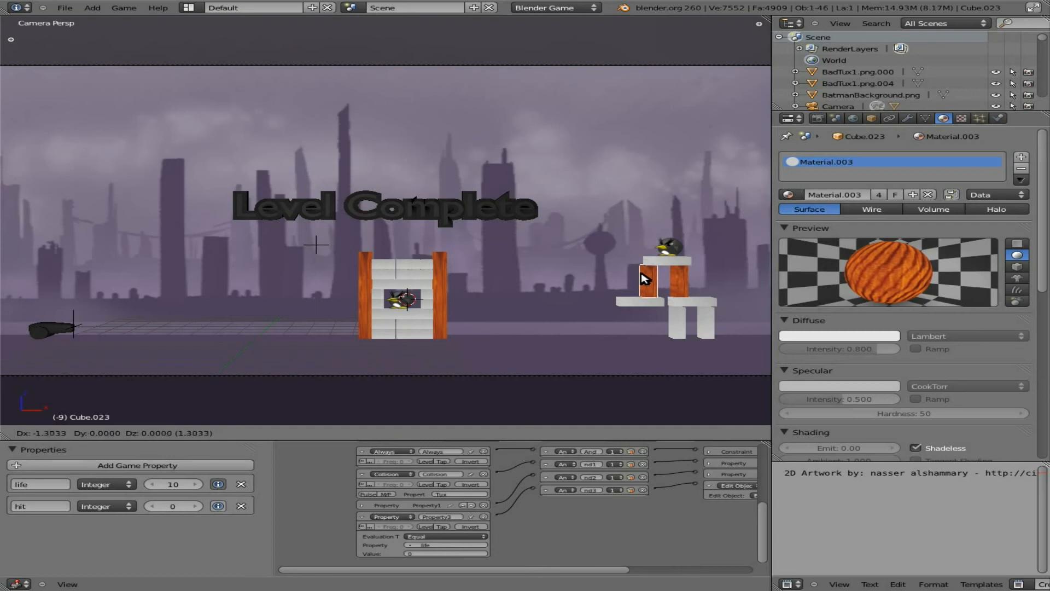
key("x")
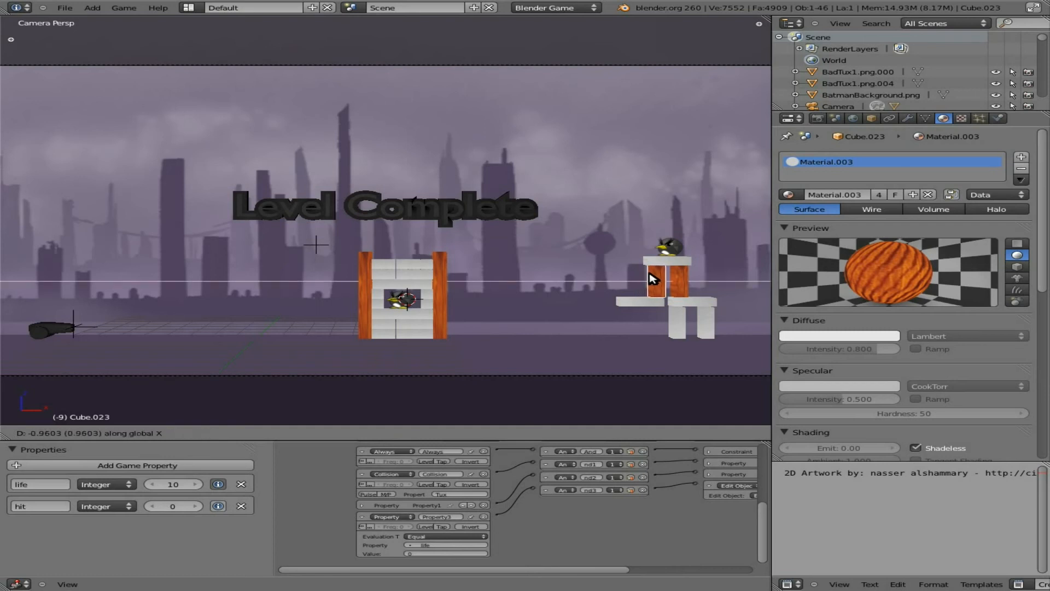
left_click(652, 279)
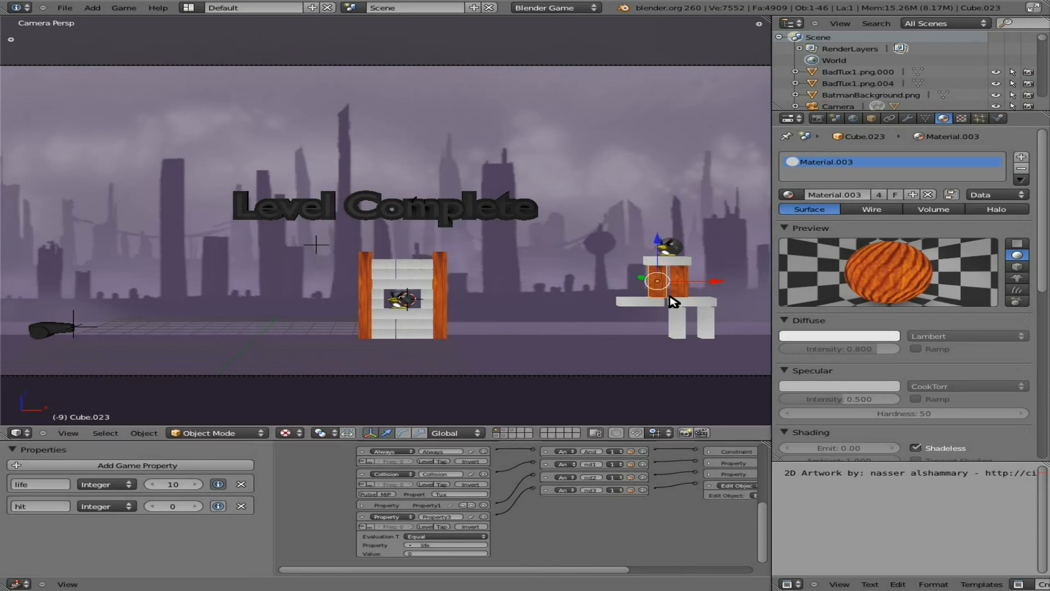
key("shift+d")
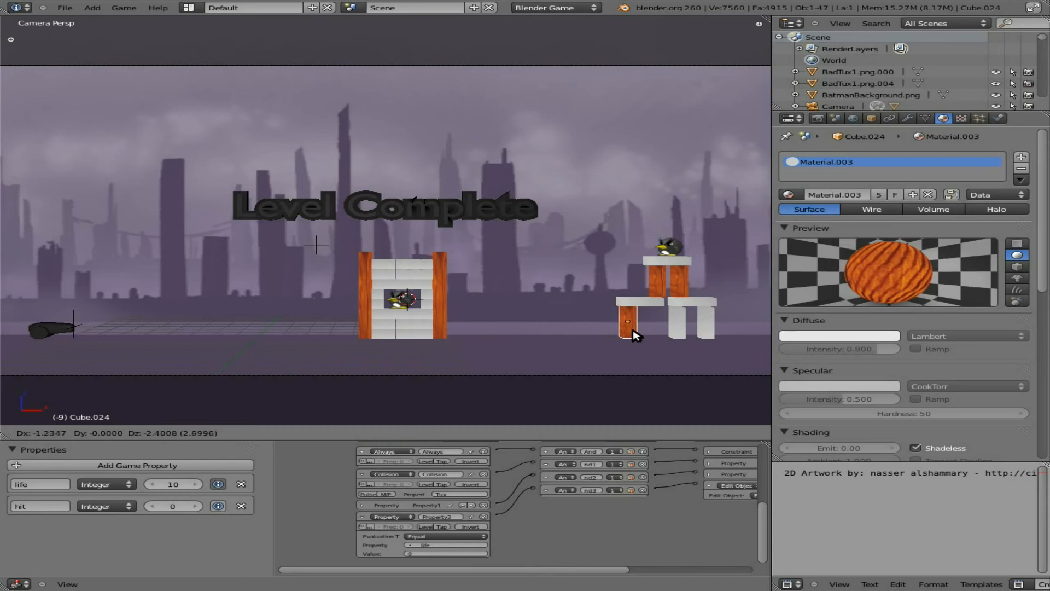
left_click(635, 335)
Duplicate the bad bird onto the far structure's lower plank at its outer end and onto both wooden pillars of the tower.
right_click(665, 251)
key("shift+d")
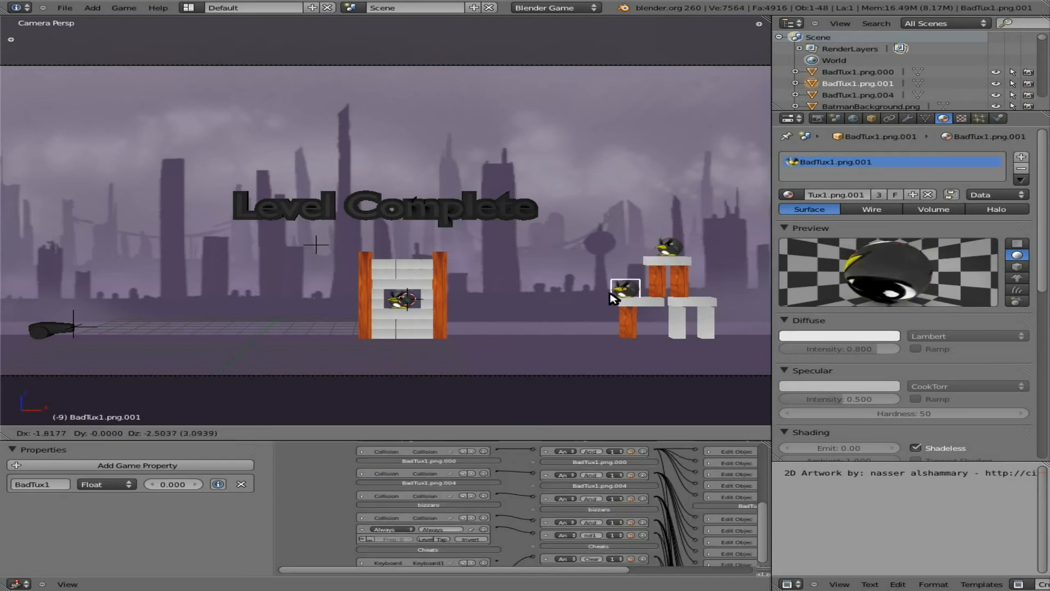
left_click(614, 296)
key("shift+d")
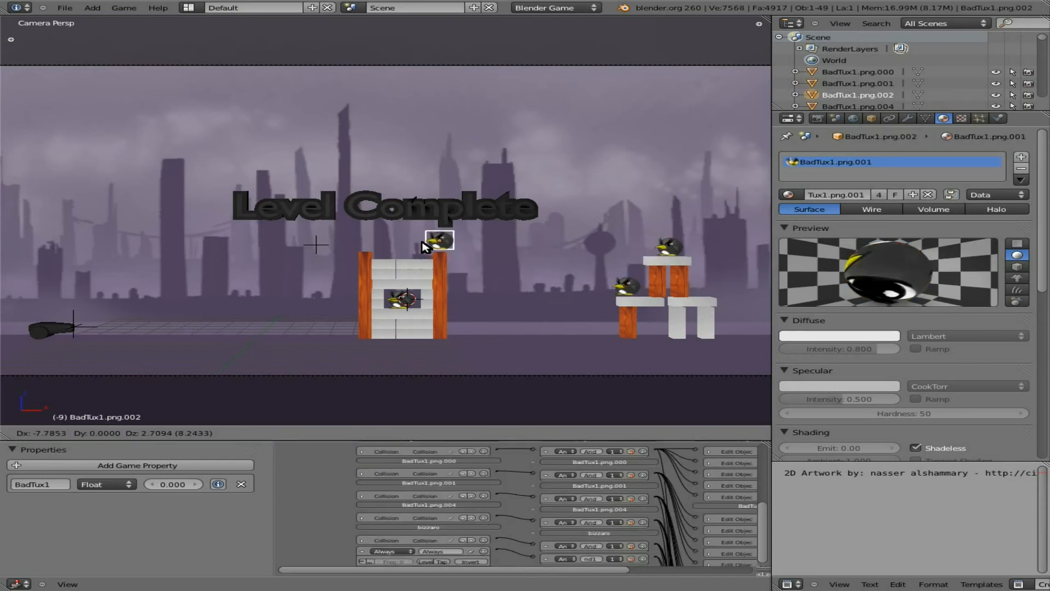
left_click(426, 246)
key("shift+d")
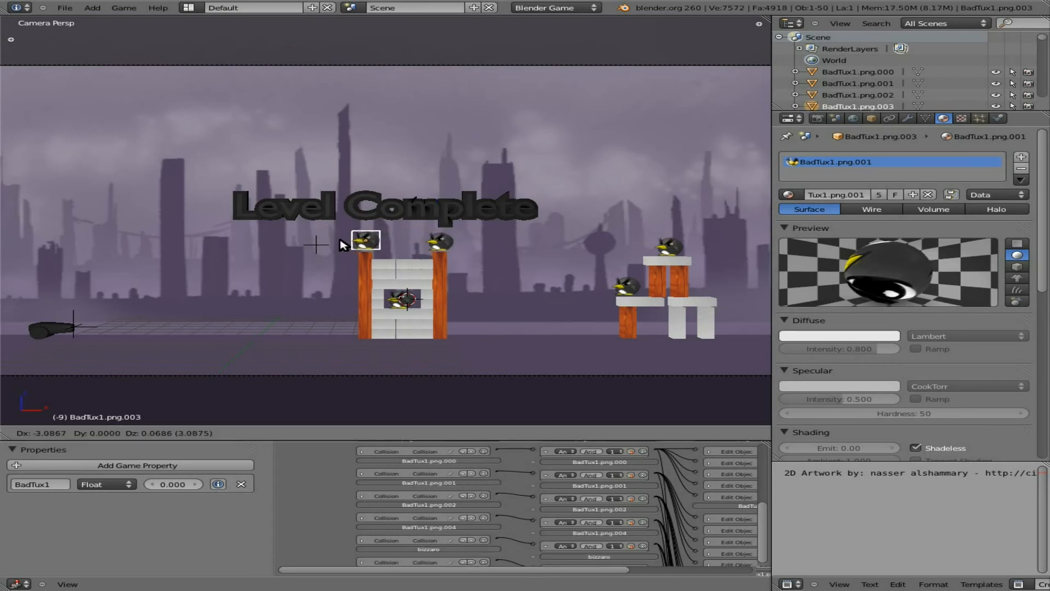
left_click(343, 245)
Play-test the level by firing all birds from the cannon's right limit, driving between both limits until the level restarts, and stop the game.
key("p")
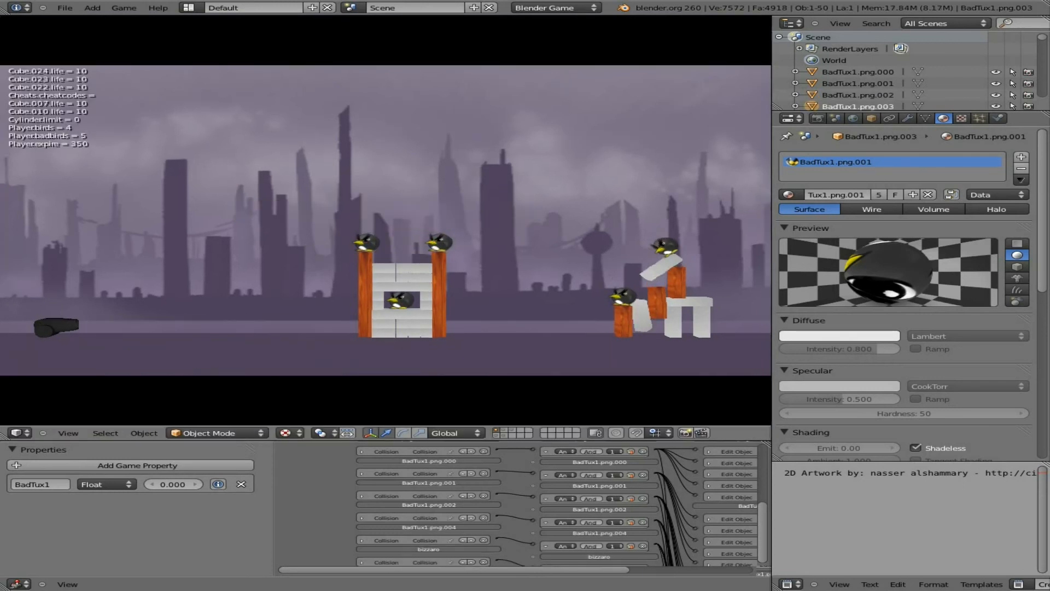
key("Right")
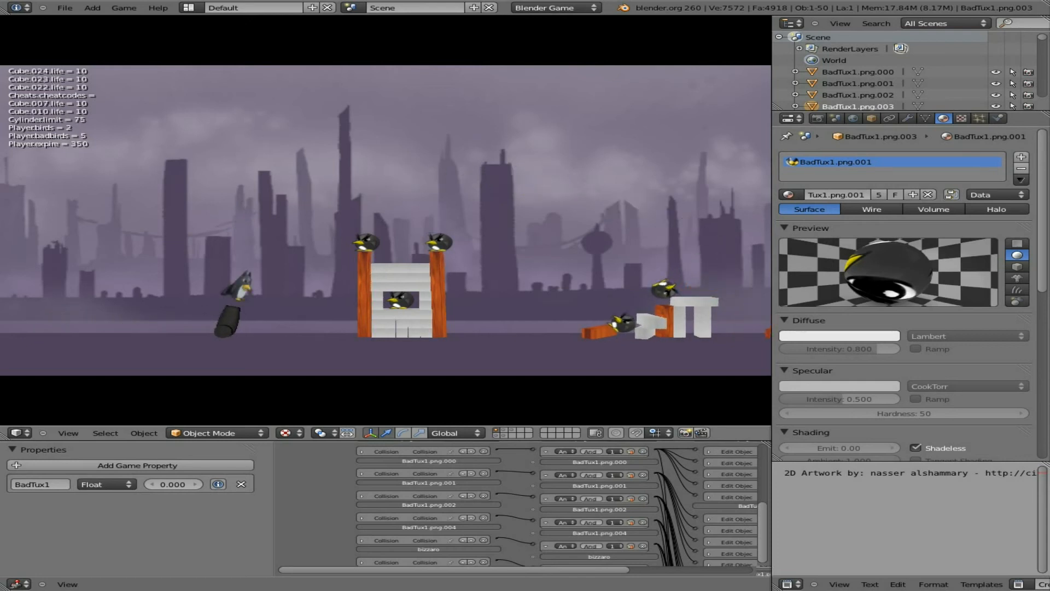
key("space")
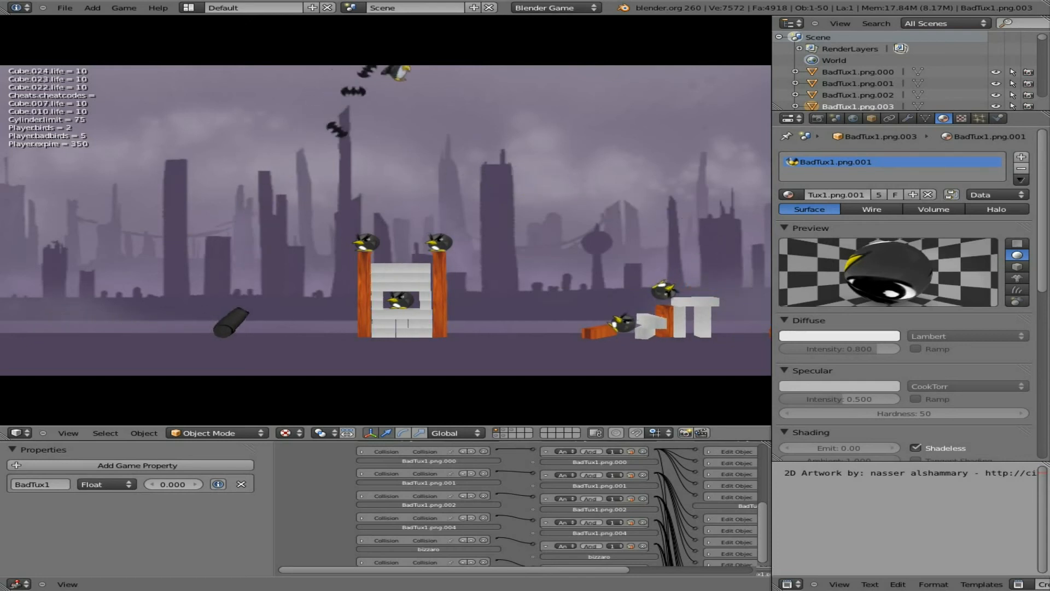
key("space")
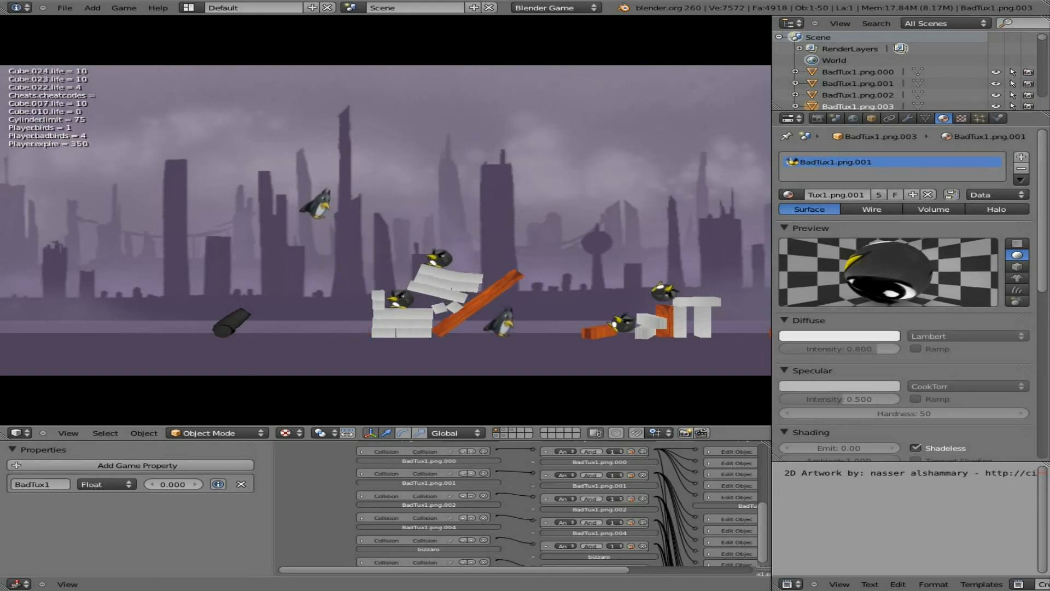
key("space")
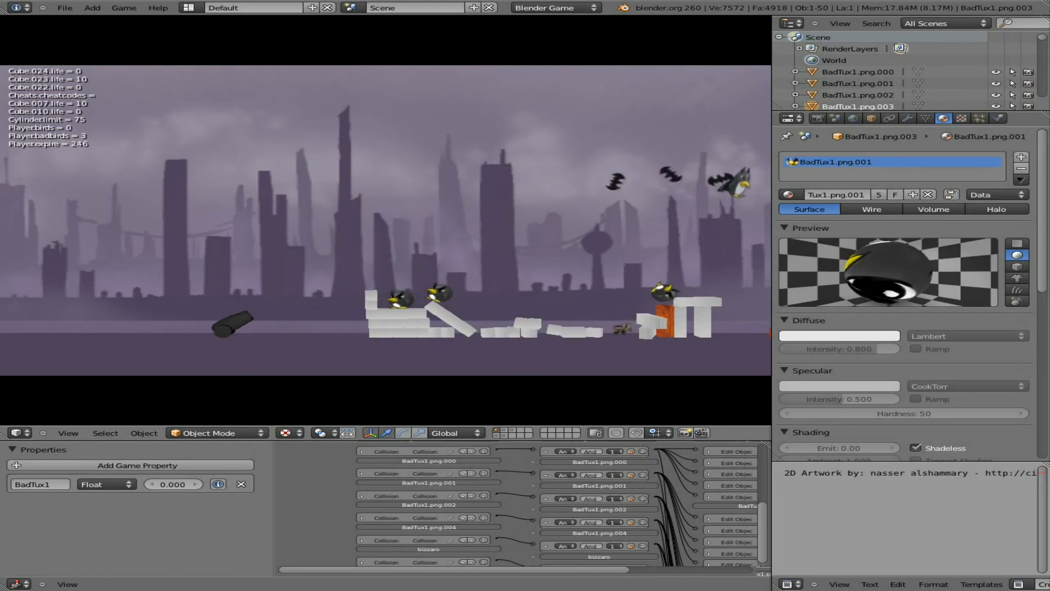
key("Left")
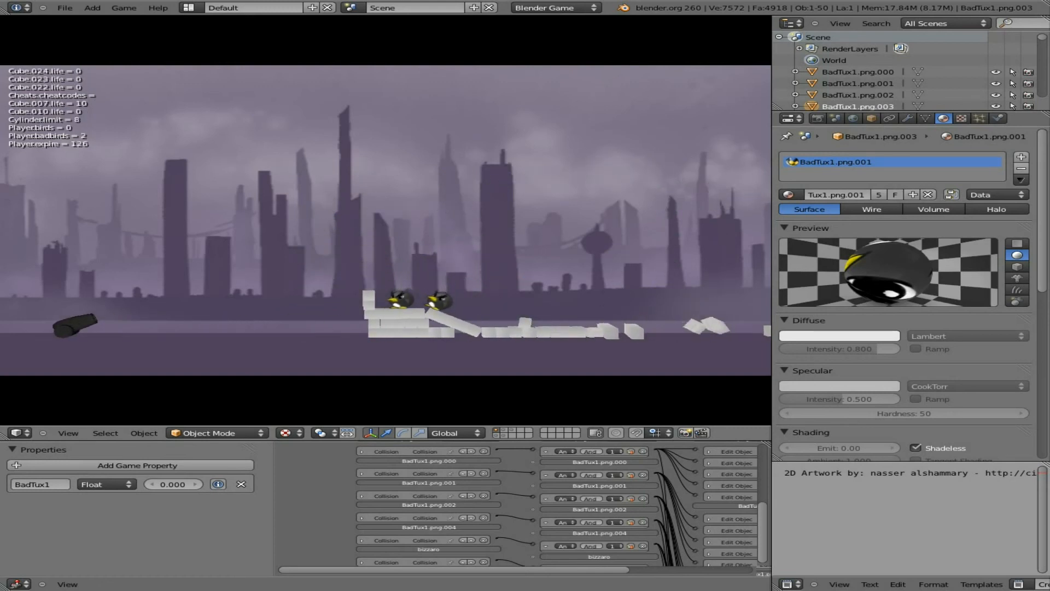
key("Right")
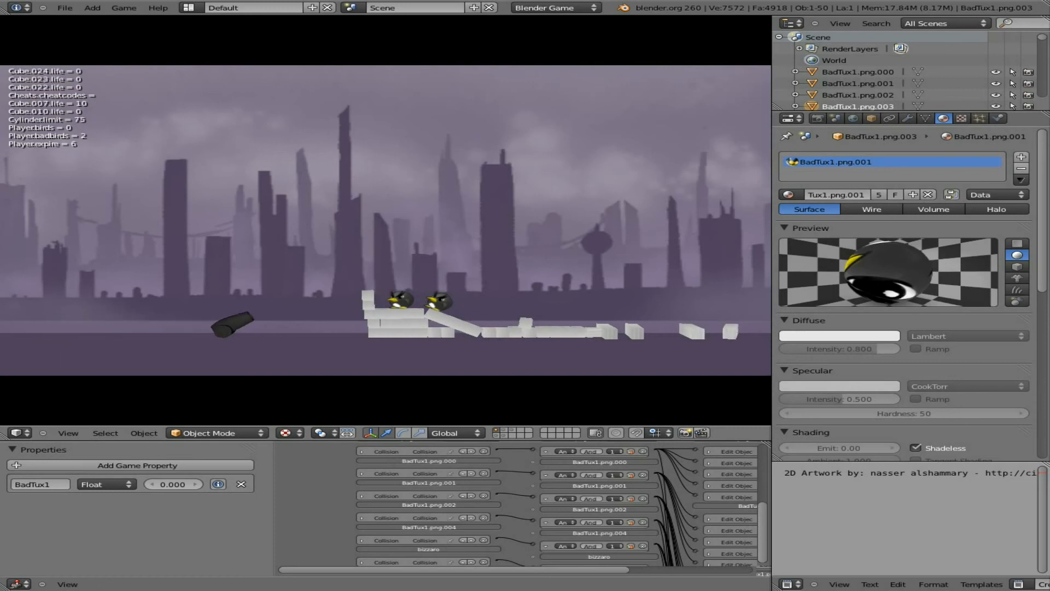
key("Up")
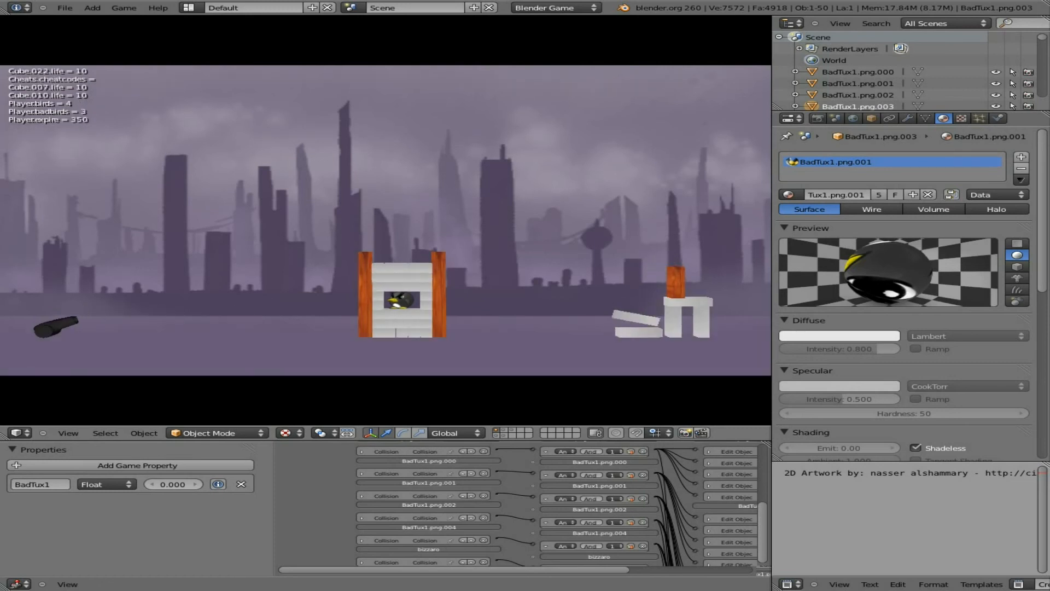
key("Escape")
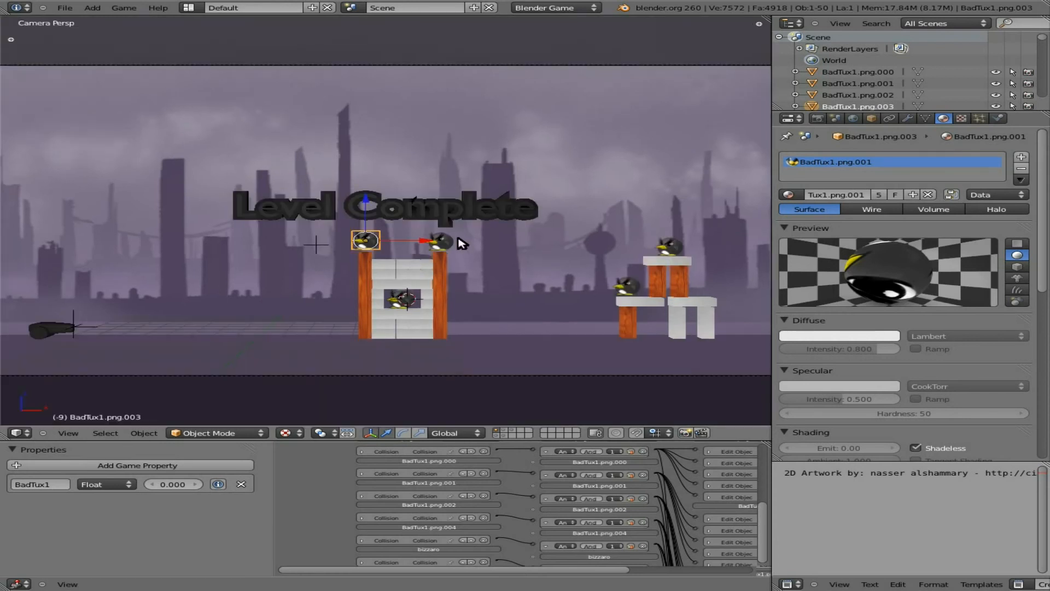
Save the level over the existing POP_Game blend file.
key("ctrl+s")
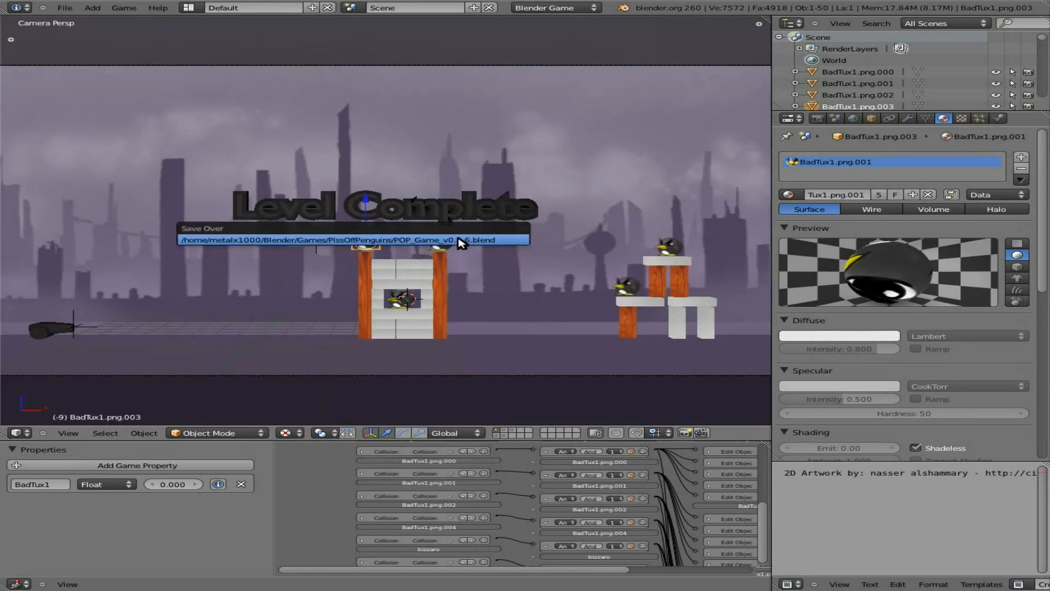
left_click(458, 241)
Run the game again, fire birds at the tower from the starting position and from partway along the track, and stop the game.
key("p")
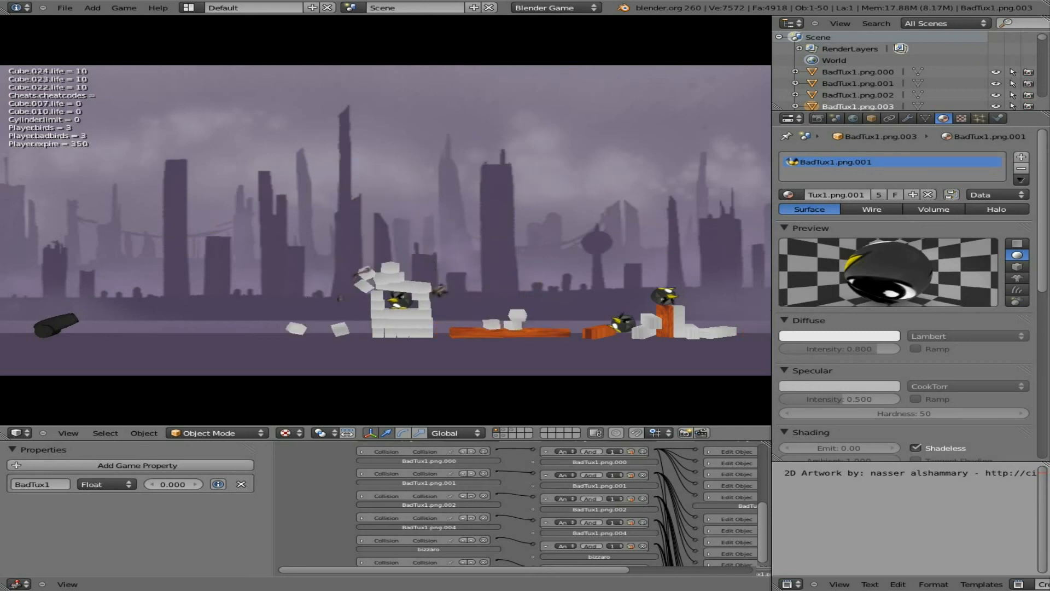
key("space")
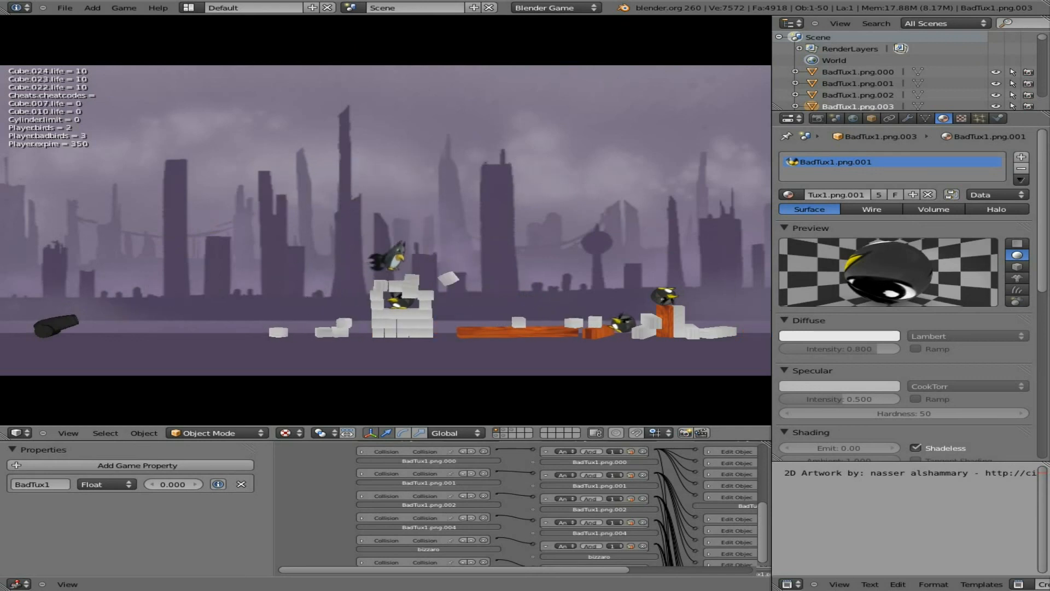
key("Right")
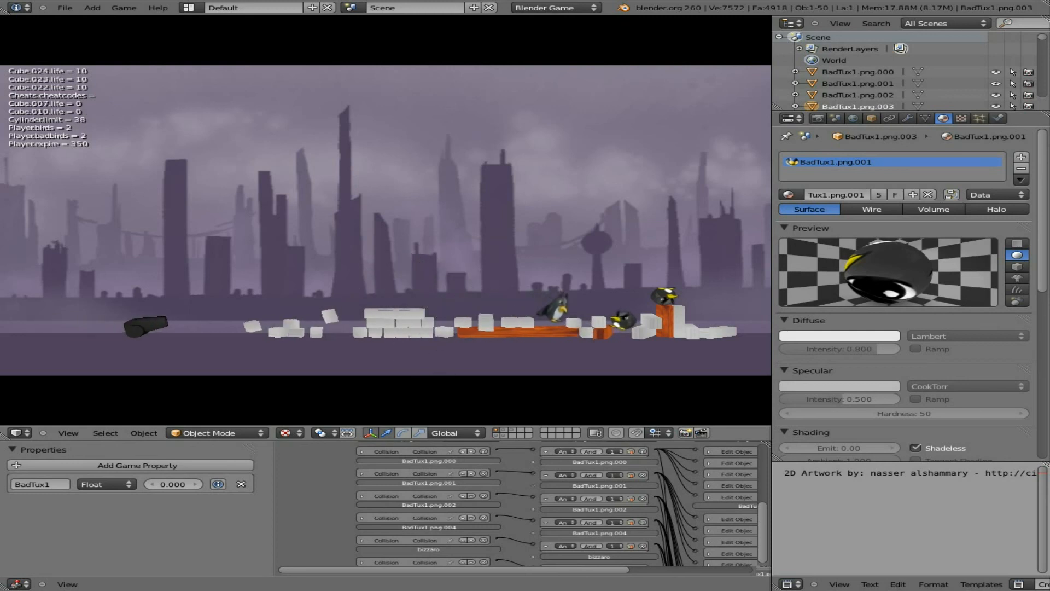
key("Up")
key("space")
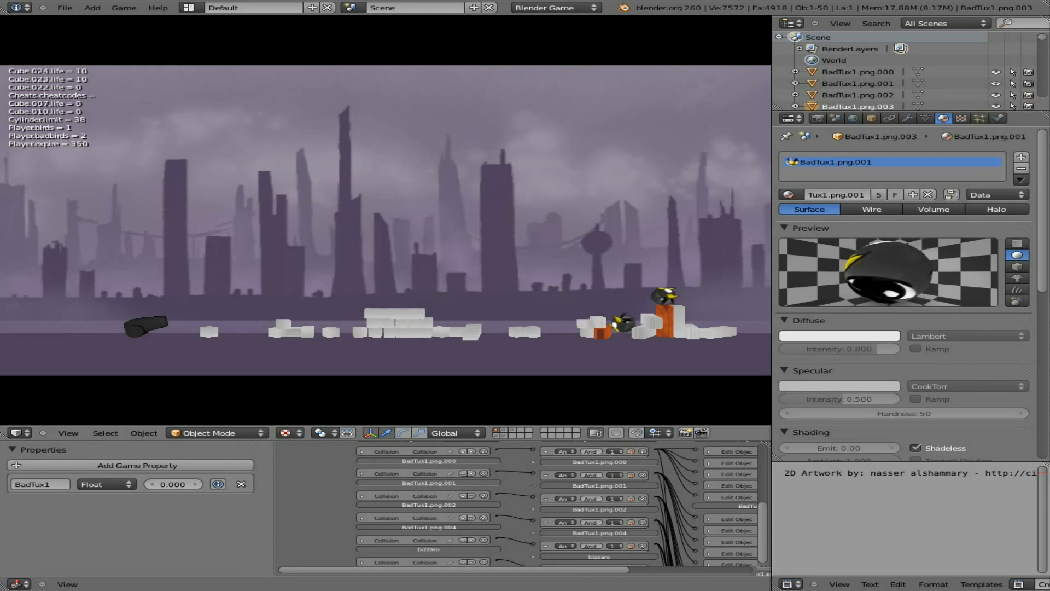
key("Escape")
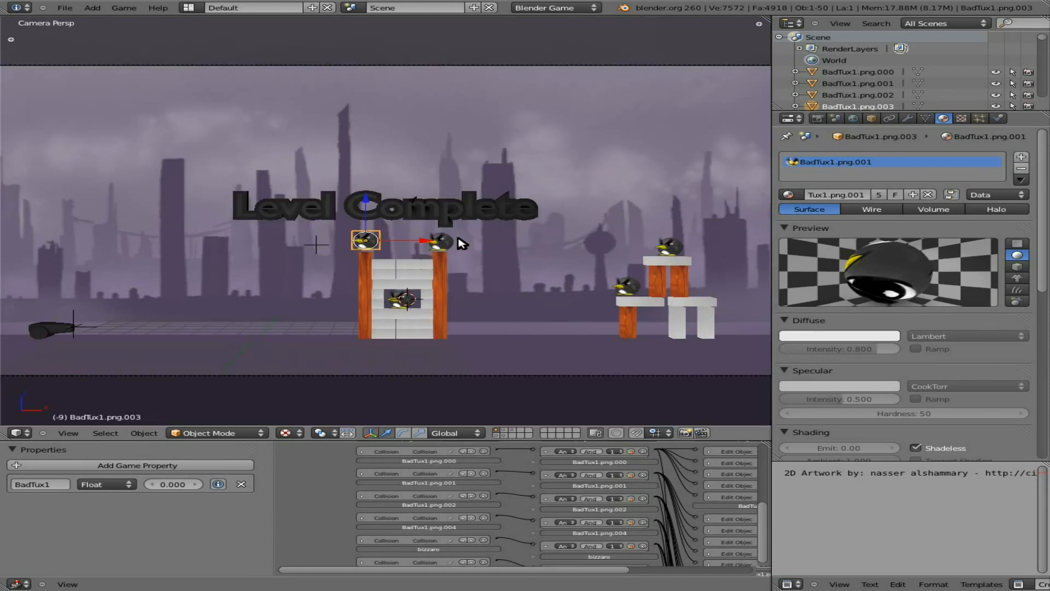